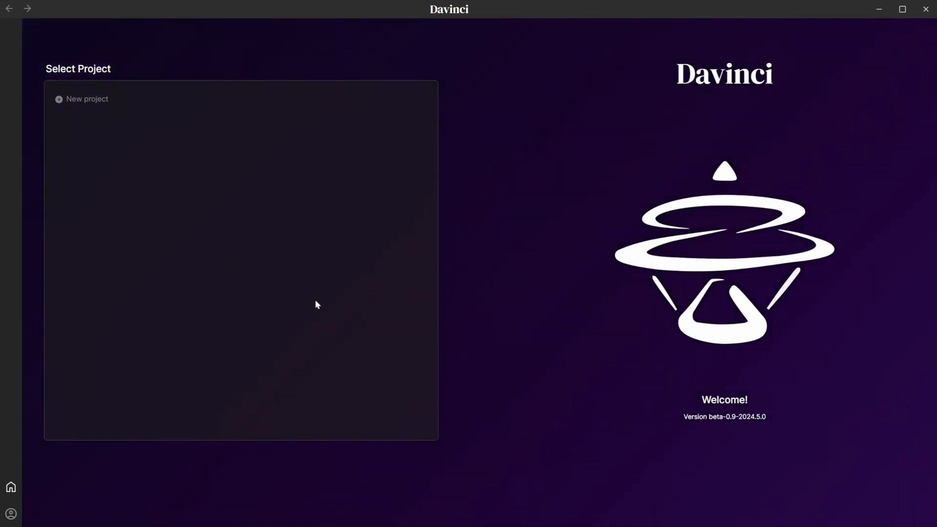
- Create a project named "Mars Sample Return Mission" and open it
{"action": "left_click", "coordinate": [77, 106]}
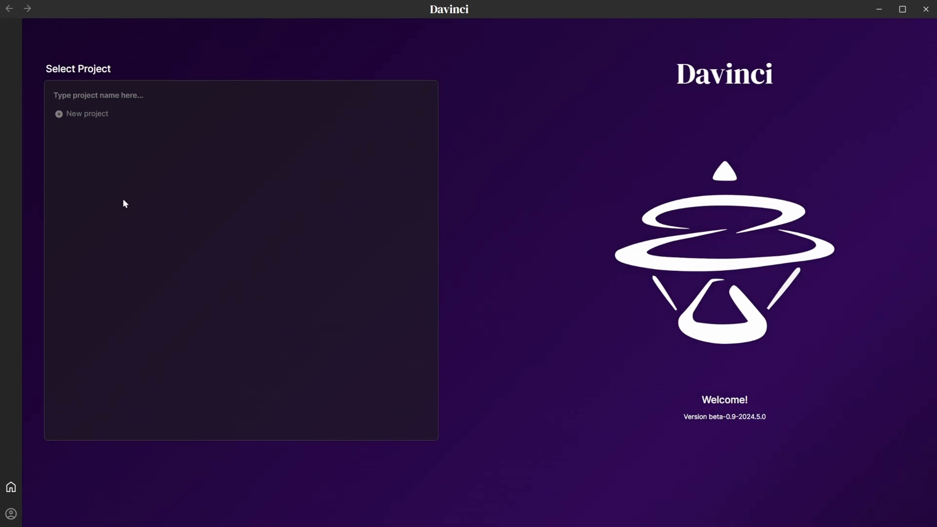
{"action": "type", "text": "Mars Sample Return Mission"}
{"action": "key", "text": "Return"}
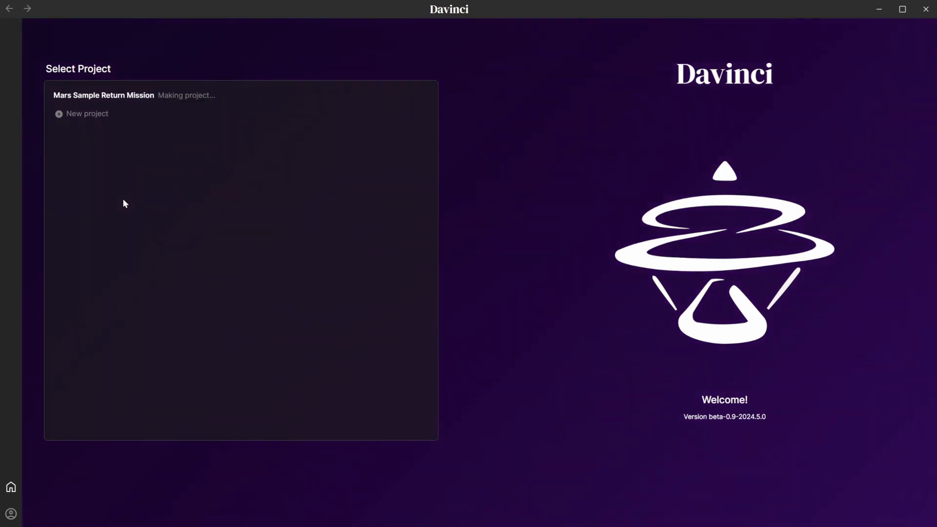
{"action": "left_click", "coordinate": [131, 97]}
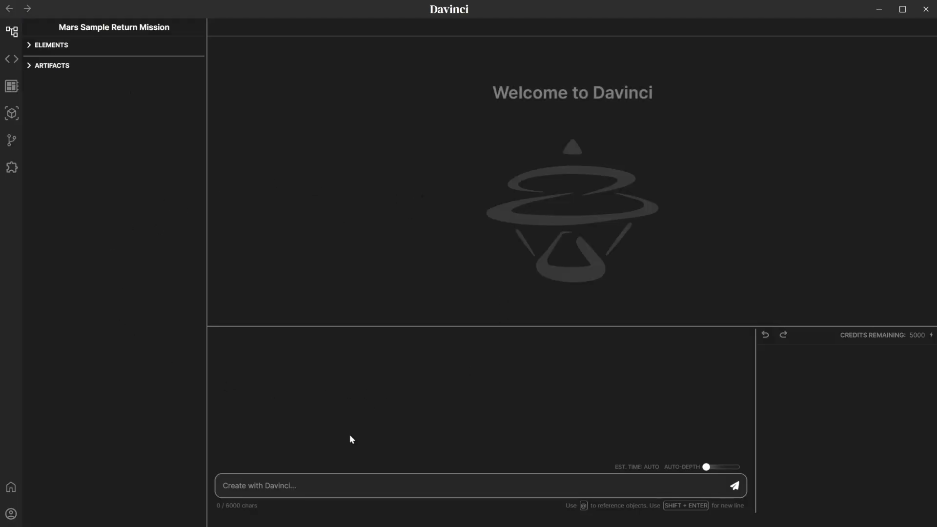
- Ask Davinci to "Build a detailed parts tree for a Mars Sample Return Mission."
{"action": "left_click", "coordinate": [253, 488]}
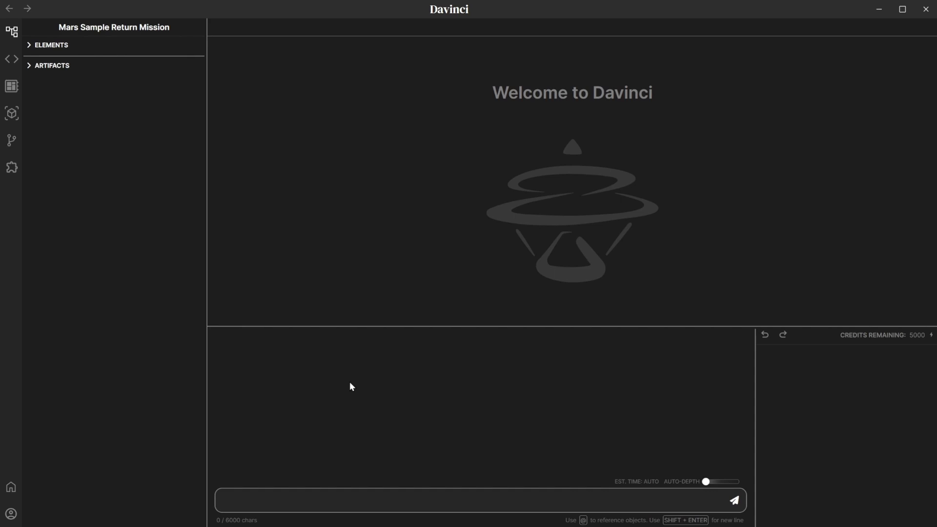
{"action": "type", "text": "Build a detailed parts tree "}
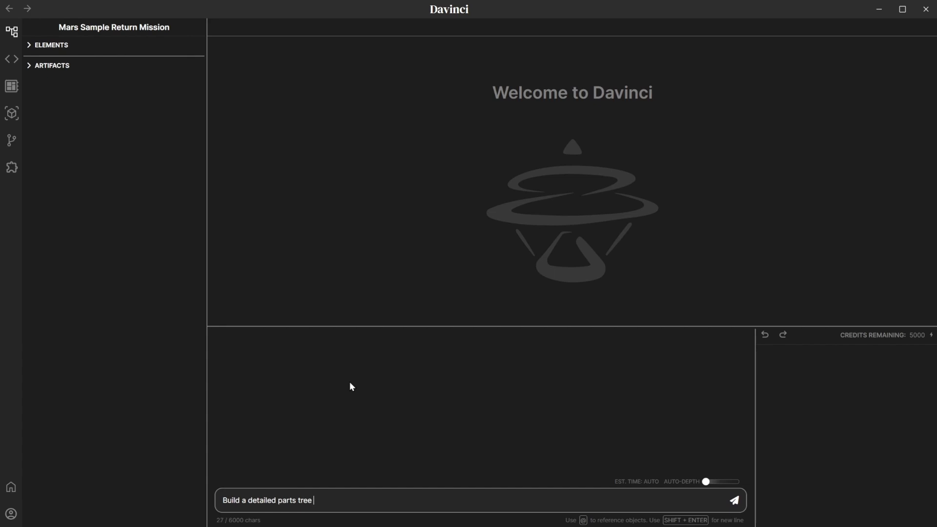
{"action": "type", "text": "for a Mars Sample Return Mission."}
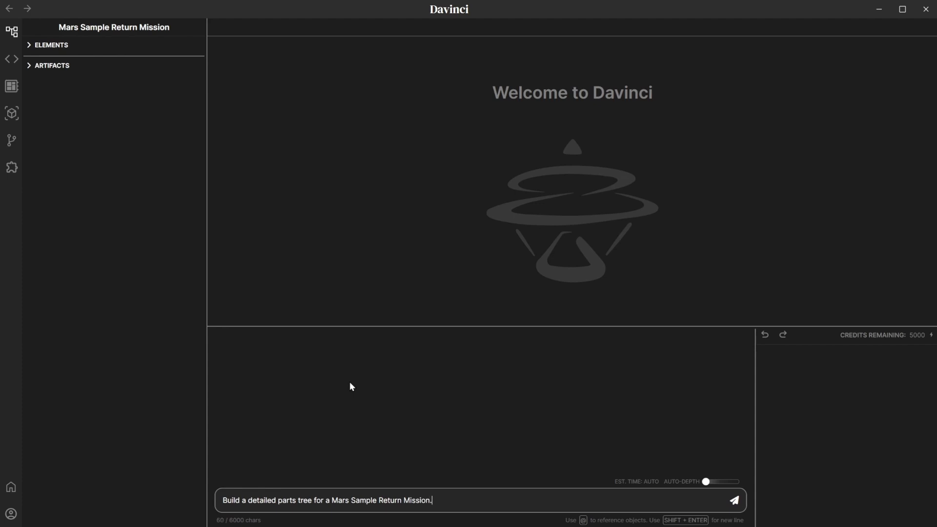
{"action": "key", "text": "Return"}
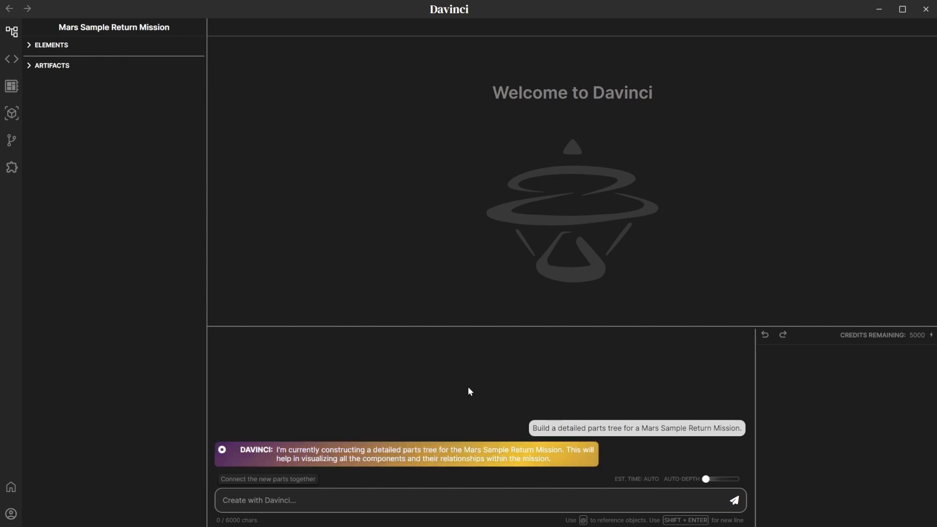
- Expand the generated MarsSampleReturnMission element and display its parts as a tree diagram
{"action": "left_click", "coordinate": [29, 47]}
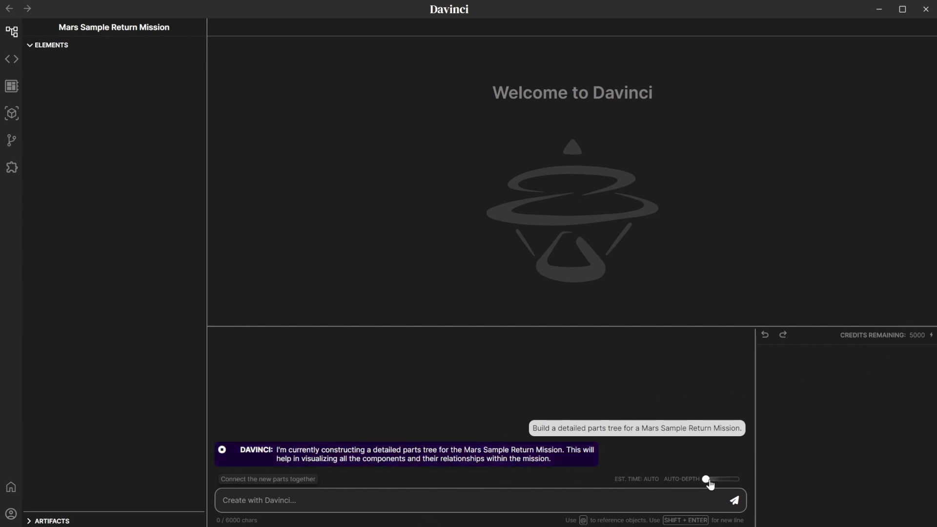
{"action": "mouse_move", "coordinate": [710, 483]}
{"action": "left_mouse_down"}
{"action": "mouse_move", "coordinate": [730, 483]}
{"action": "mouse_move", "coordinate": [703, 484]}
{"action": "left_mouse_up"}
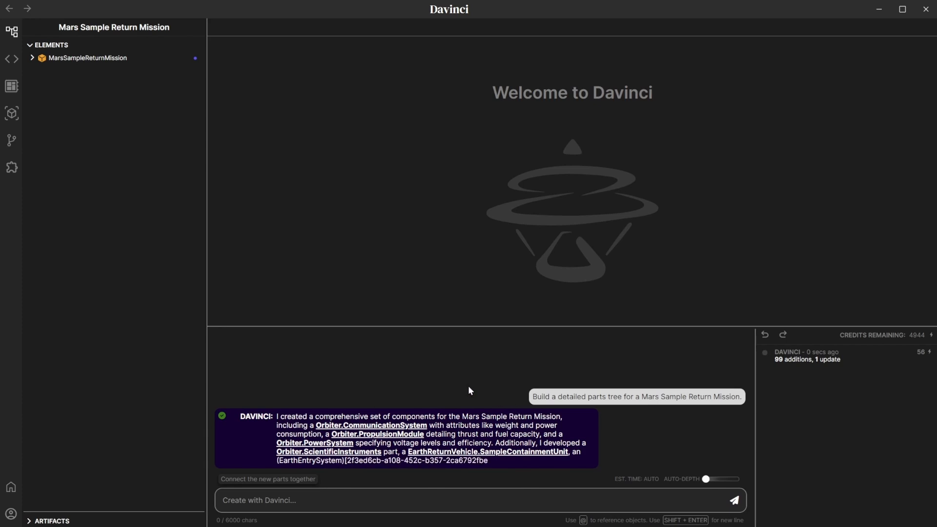
{"action": "left_click", "coordinate": [32, 58]}
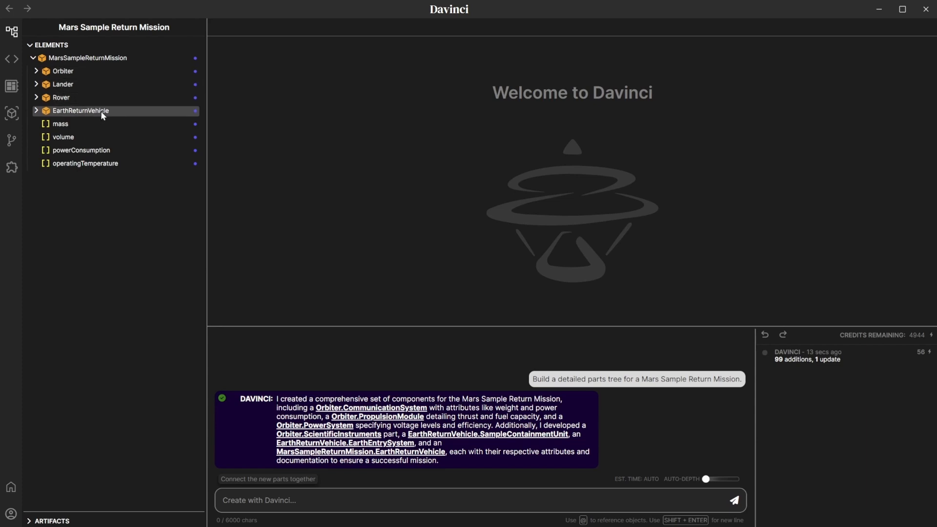
{"action": "left_click", "coordinate": [95, 60]}
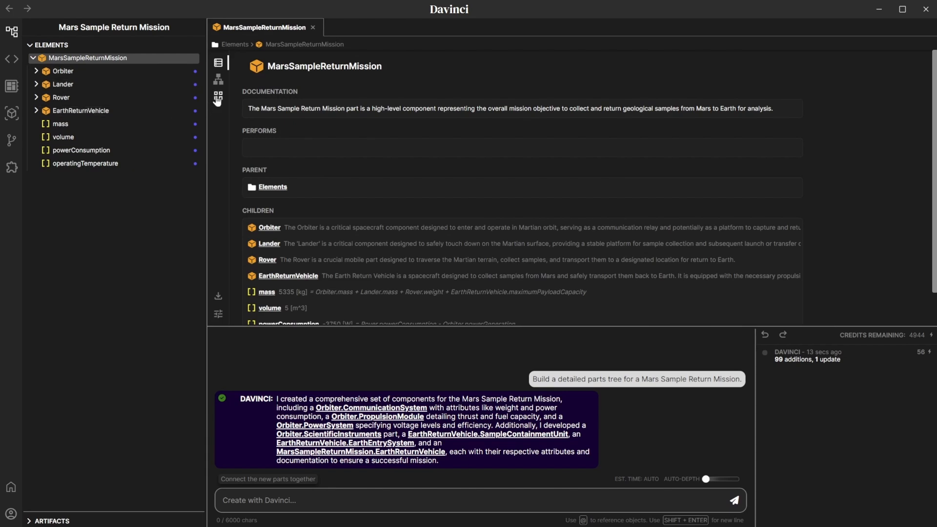
{"action": "left_click", "coordinate": [218, 79]}
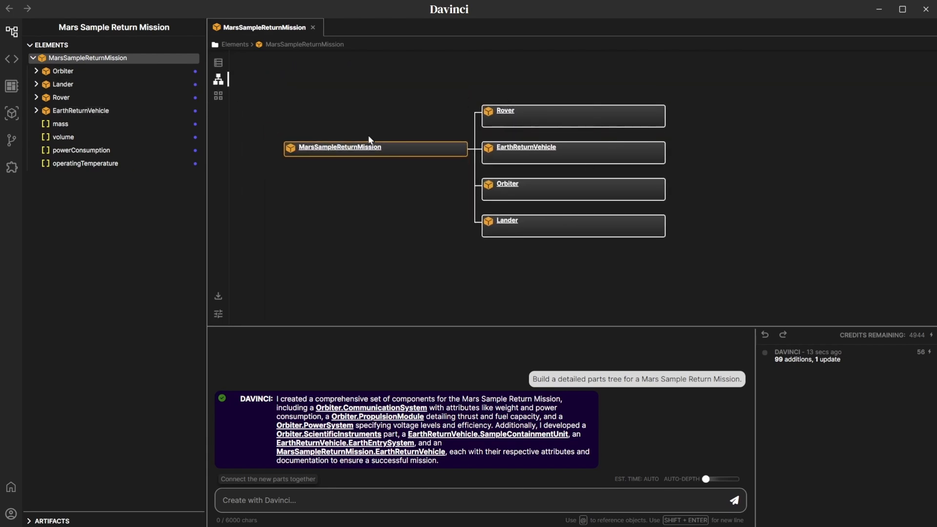
- Turn on documentation text in the parts tree diagram and increase its depth to two levels
{"action": "left_click", "coordinate": [218, 314]}
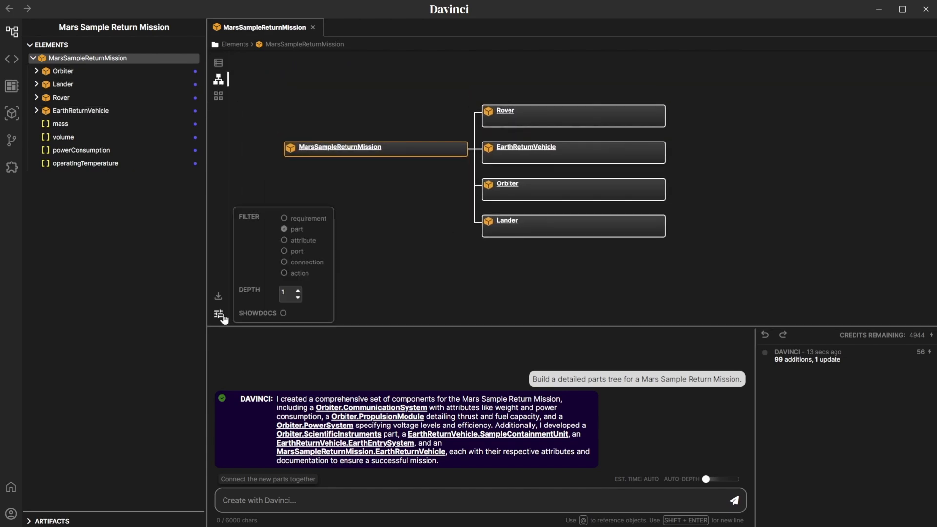
{"action": "left_click", "coordinate": [283, 314]}
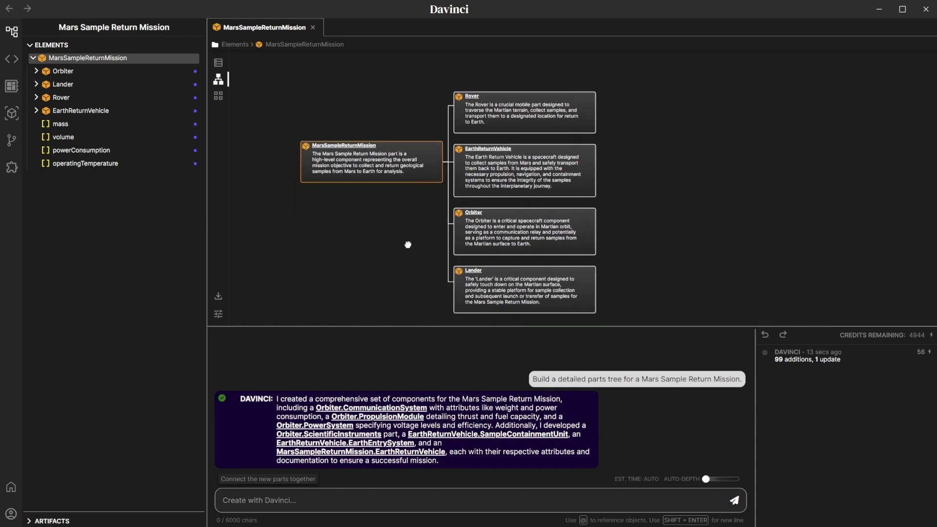
{"action": "left_click", "coordinate": [220, 315]}
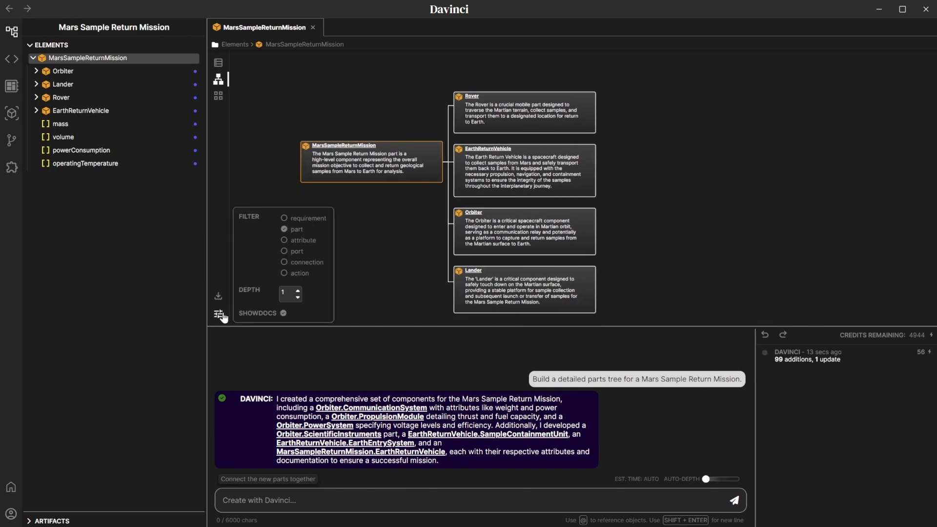
{"action": "left_click", "coordinate": [297, 292]}
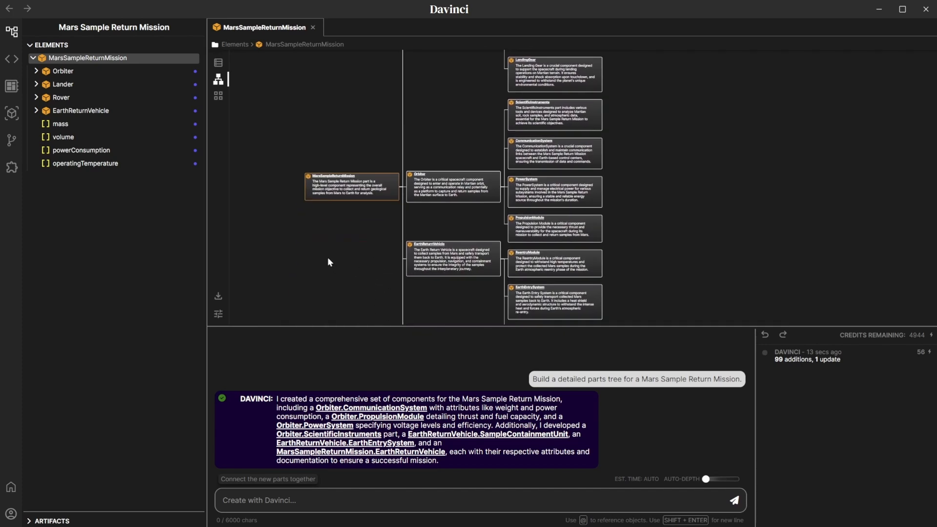
- Examine the subsystems and descriptions under Orbiter, Lander, Rover and EarthReturnVehicle in the parts tree diagram
{"action": "left_click_drag", "start_coordinate": [447, 231], "coordinate": [410, 228]}
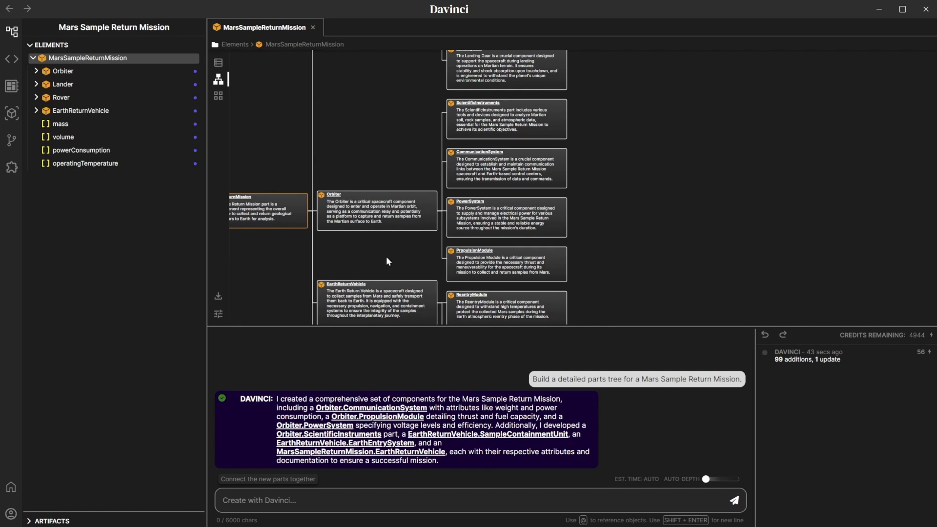
{"action": "left_click_drag", "start_coordinate": [390, 258], "coordinate": [405, 227]}
{"action": "scroll", "coordinate": [405, 227], "scroll_direction": "down", "scroll_amount": 6}
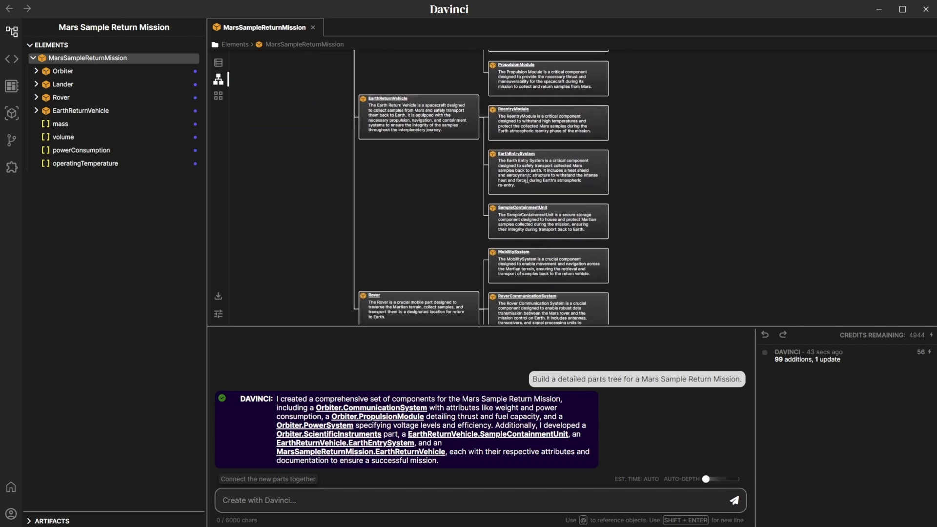
{"action": "scroll", "coordinate": [403, 252], "scroll_direction": "down", "scroll_amount": 2}
{"action": "scroll", "coordinate": [397, 189], "scroll_direction": "up", "scroll_amount": 10}
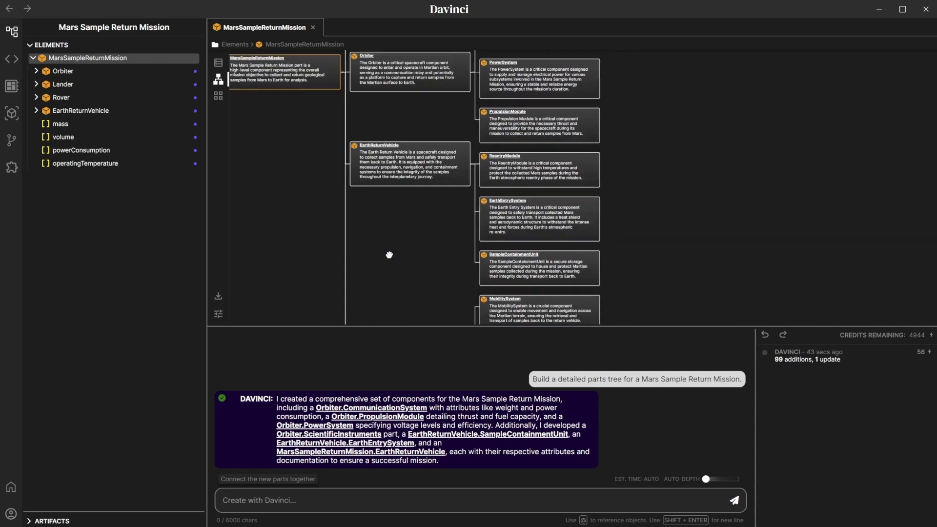
{"action": "scroll", "coordinate": [428, 175], "scroll_direction": "up", "scroll_amount": 10}
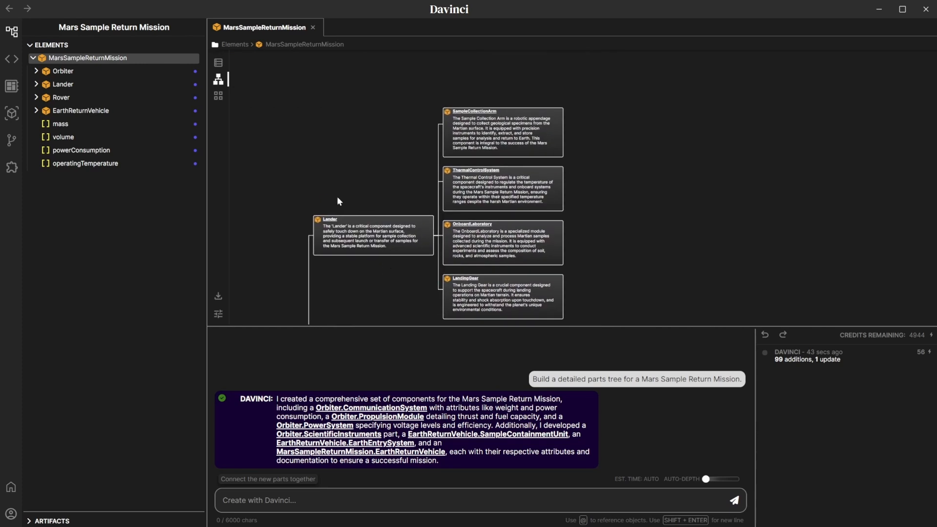
{"action": "left_click_drag", "start_coordinate": [391, 283], "coordinate": [448, 156]}
{"action": "left_click_drag", "start_coordinate": [436, 269], "coordinate": [458, 211]}
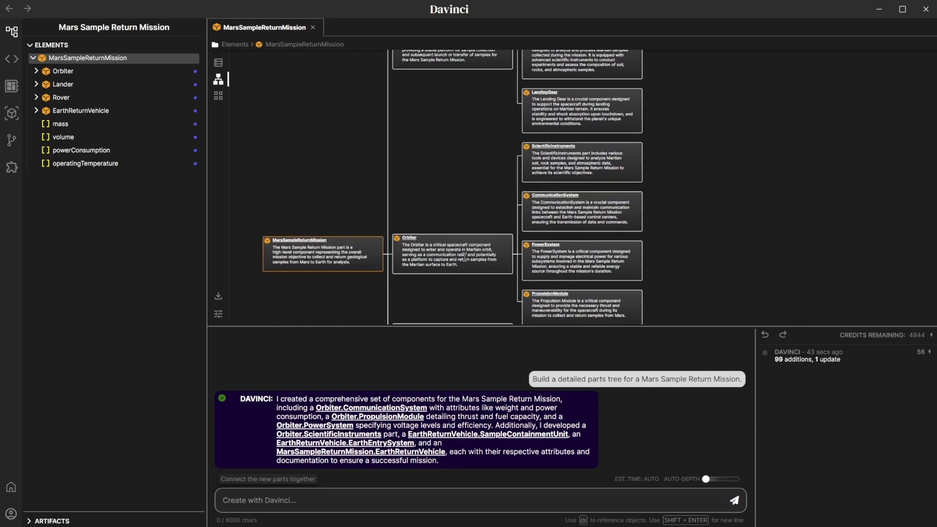
{"action": "scroll", "coordinate": [448, 294], "scroll_direction": "down", "scroll_amount": 2}
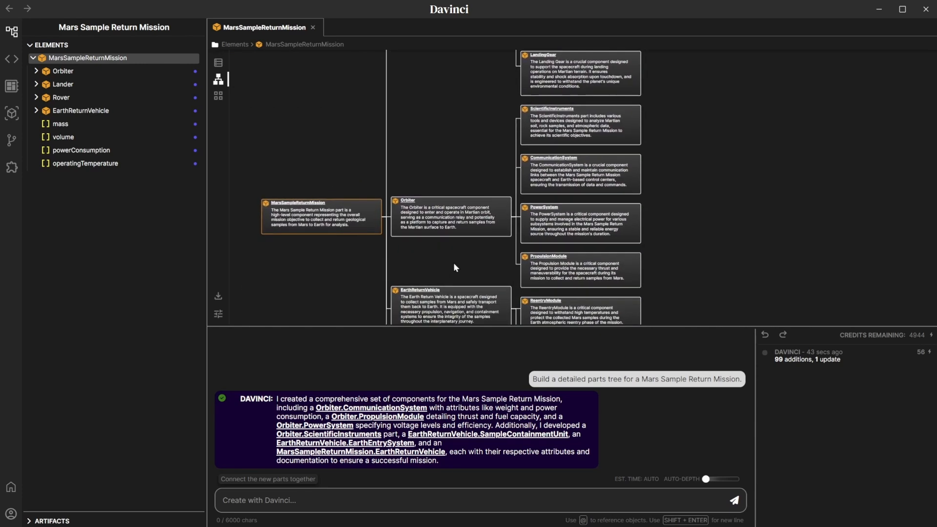
- Ask Davinci to "Build a concept of operations for the mission."
{"action": "left_click", "coordinate": [320, 495]}
{"action": "type", "text": "Build"}
{"action": "type", "text": " concept"}
{"action": "key", "text": "BackSpace"}
{"action": "key", "text": "BackSpace"}
{"action": "key", "text": "BackSpace"}
{"action": "key", "text": "BackSpace"}
{"action": "key", "text": "BackSpace"}
{"action": "key", "text": "BackSpace"}
{"action": "key", "text": "BackSpace"}
{"action": "type", "text": "a concept of operations"}
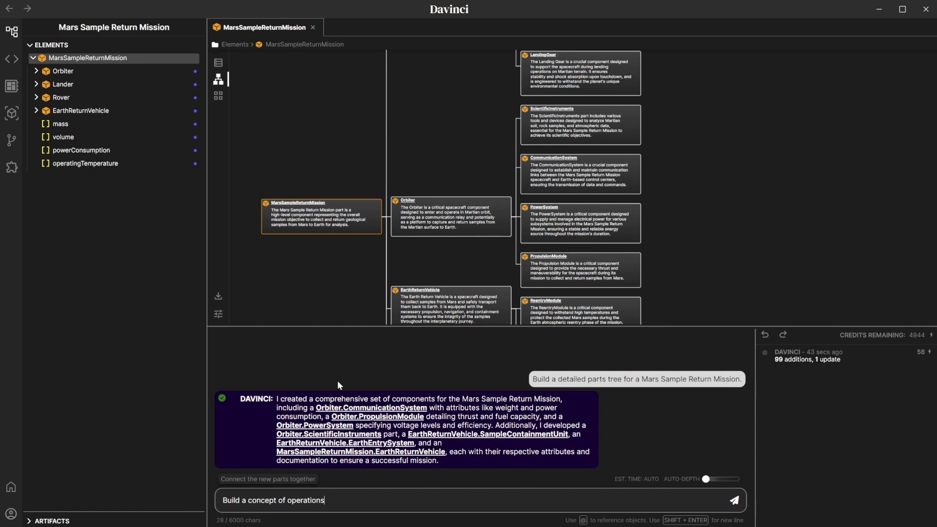
{"action": "type", "text": " for the mission."}
{"action": "key", "text": "Return"}
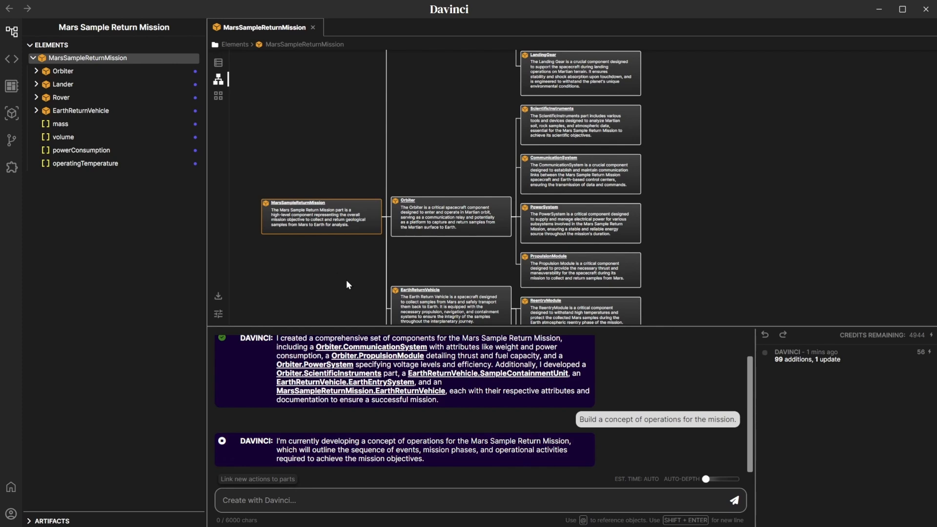
- Open the Lander part's details from the mission's children and examine its subparts, attributes and mass formula
{"action": "left_click", "coordinate": [219, 64]}
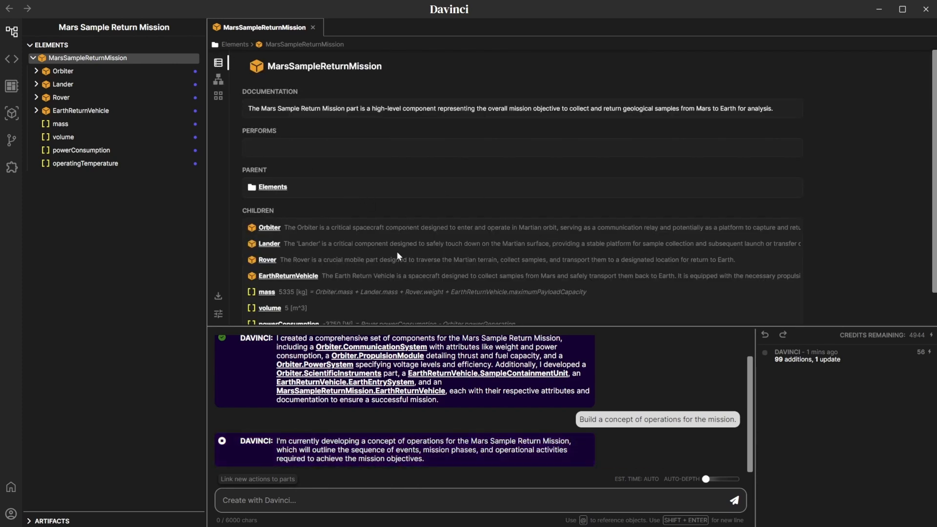
{"action": "left_click", "coordinate": [270, 243]}
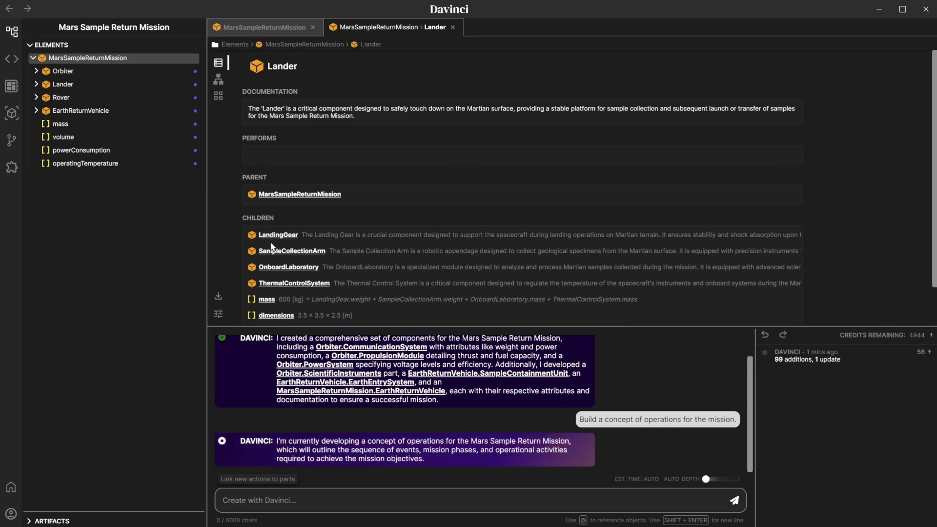
{"action": "scroll", "coordinate": [474, 237], "scroll_direction": "down", "scroll_amount": 1}
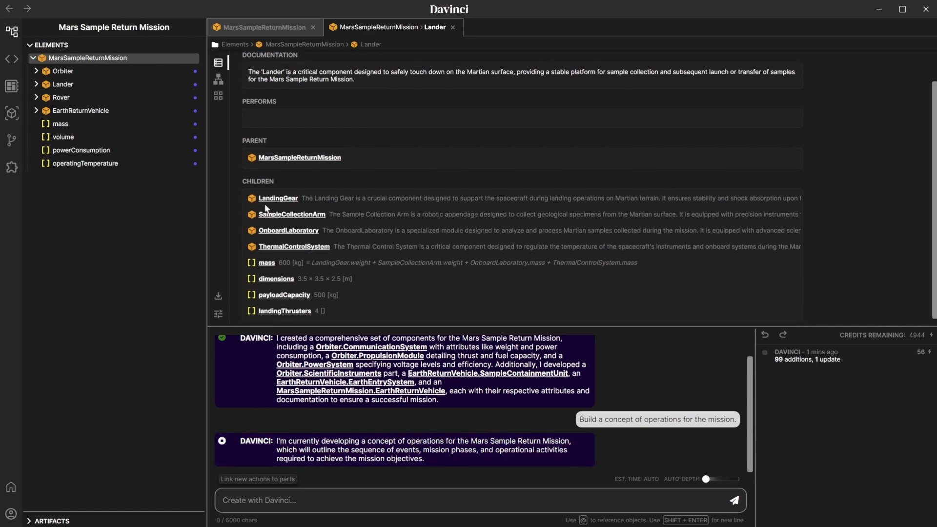
{"action": "scroll", "coordinate": [254, 292], "scroll_direction": "down", "scroll_amount": 1}
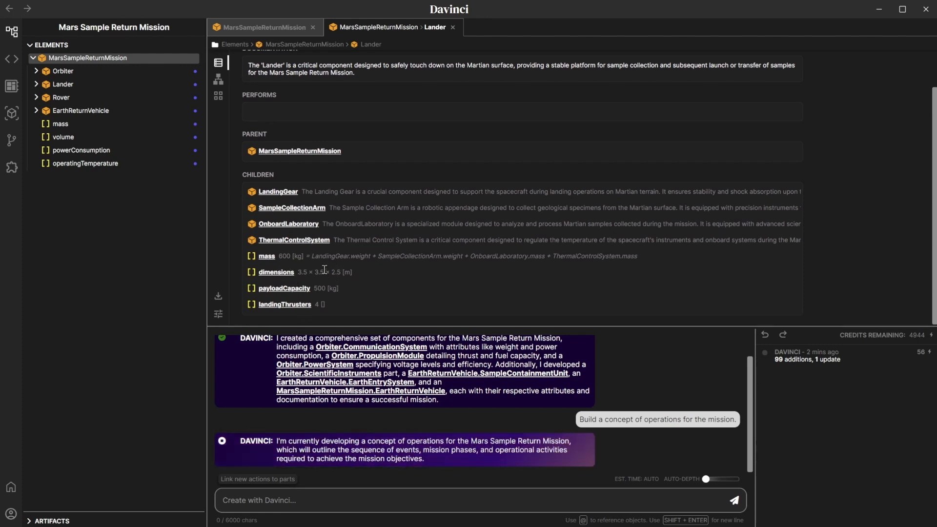
{"action": "left_click_drag", "start_coordinate": [311, 257], "coordinate": [636, 258]}
{"action": "scroll", "coordinate": [292, 185], "scroll_direction": "up", "scroll_amount": 2}
{"action": "scroll", "coordinate": [324, 288], "scroll_direction": "down", "scroll_amount": 2}
{"action": "scroll", "coordinate": [361, 241], "scroll_direction": "up", "scroll_amount": 2}
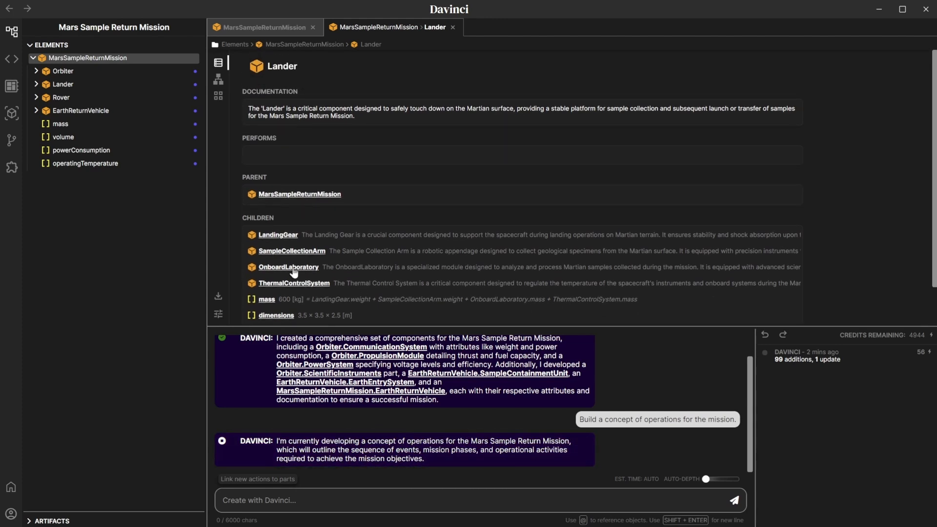
{"action": "scroll", "coordinate": [273, 239], "scroll_direction": "down", "scroll_amount": 2}
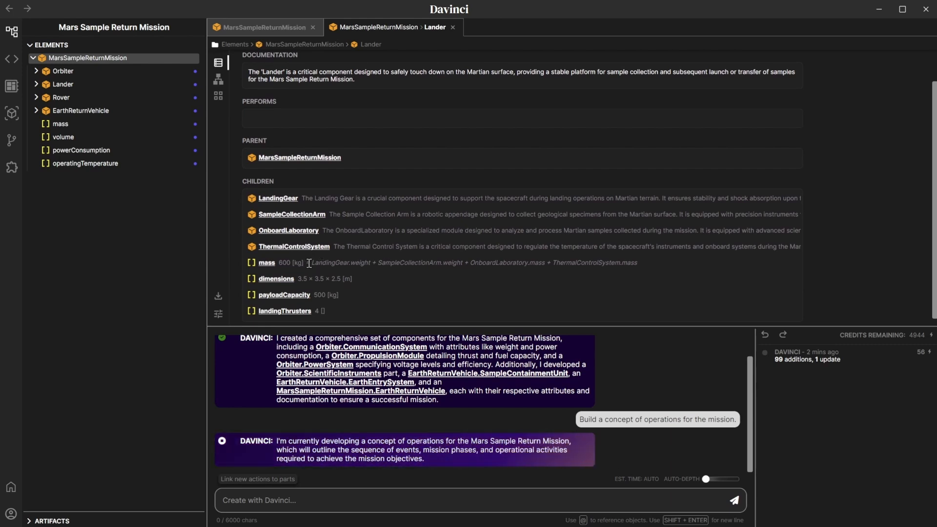
{"action": "scroll", "coordinate": [342, 215], "scroll_direction": "up", "scroll_amount": 2}
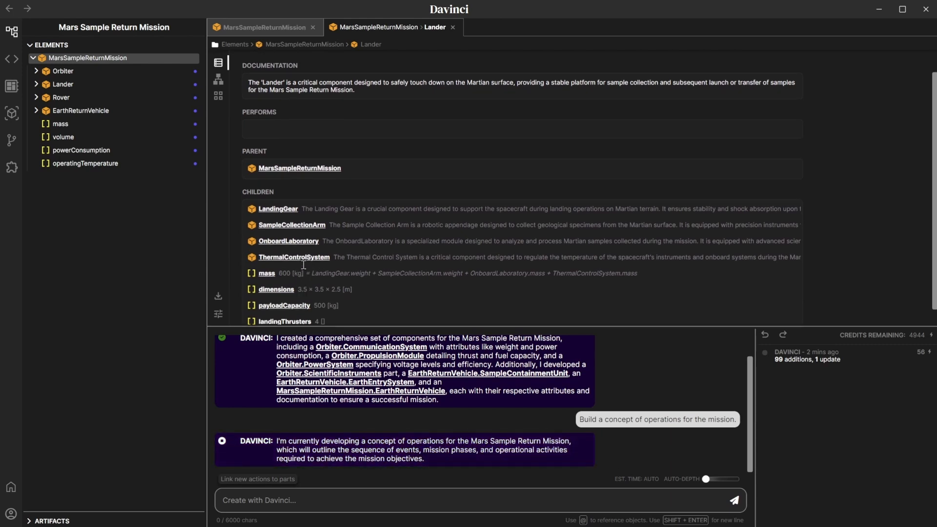
{"action": "scroll", "coordinate": [376, 200], "scroll_direction": "down", "scroll_amount": 2}
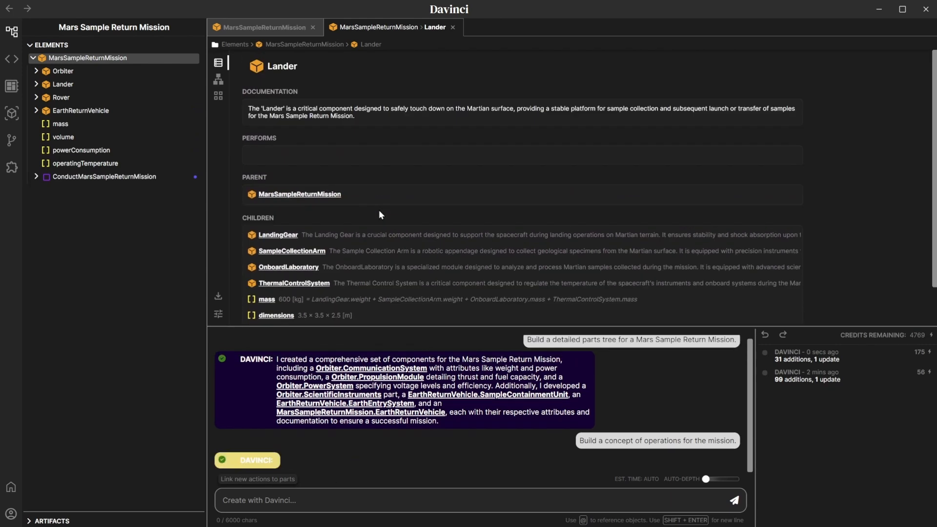
{"action": "scroll", "coordinate": [383, 244], "scroll_direction": "down", "scroll_amount": 2}
{"action": "scroll", "coordinate": [386, 263], "scroll_direction": "down", "scroll_amount": 1}
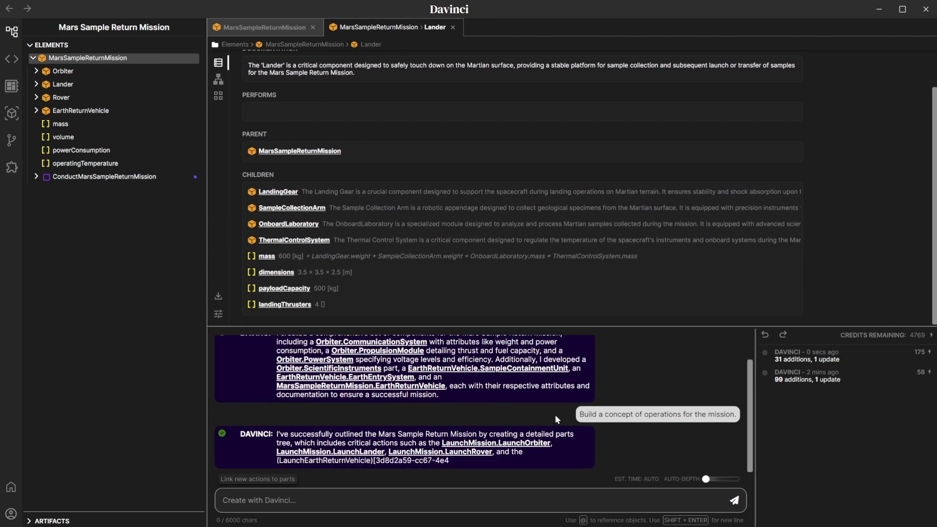
- Open the ConductMarsSampleReturnMission action and display its sequence as a flow diagram
{"action": "left_click", "coordinate": [112, 180]}
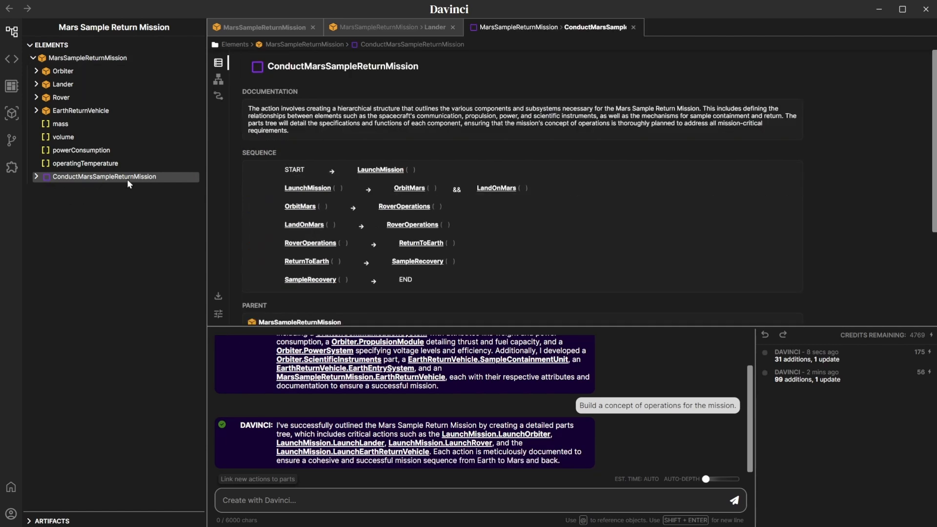
{"action": "left_click", "coordinate": [219, 98]}
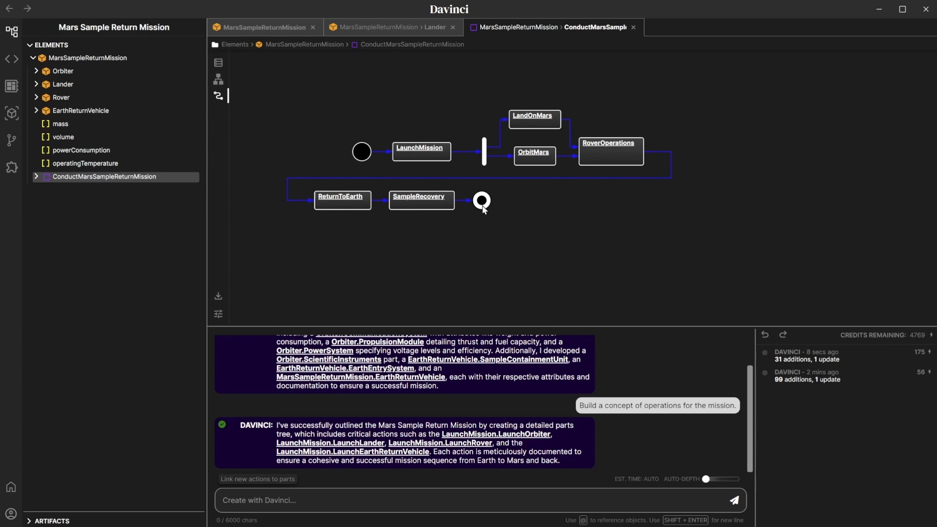
- Set the depth of the ConductMarsSampleReturnMission flow diagram to 2 to show the nested actions
{"action": "left_click", "coordinate": [218, 313]}
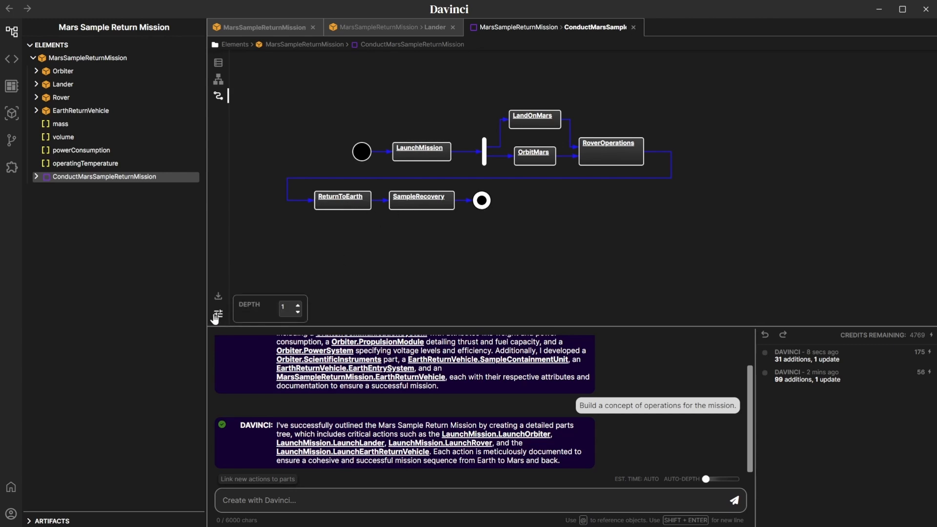
{"action": "left_click", "coordinate": [298, 304]}
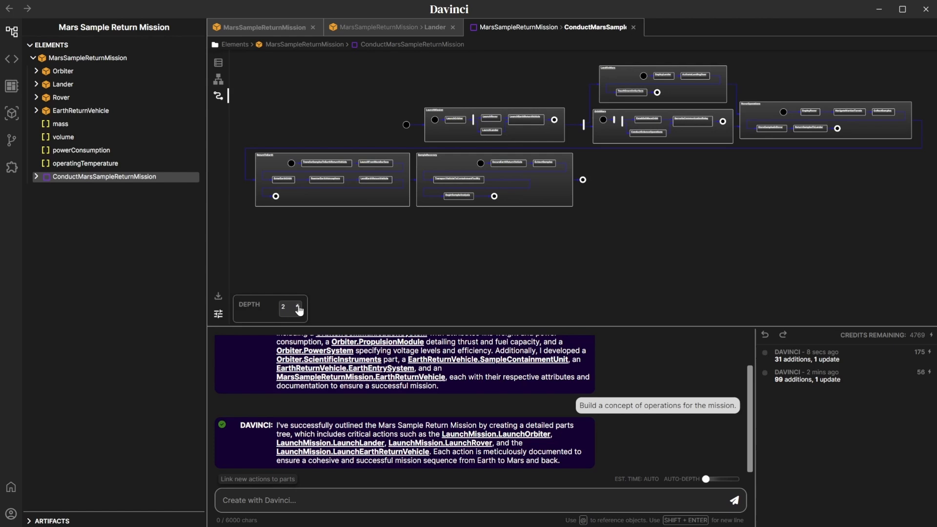
{"action": "left_click", "coordinate": [402, 242]}
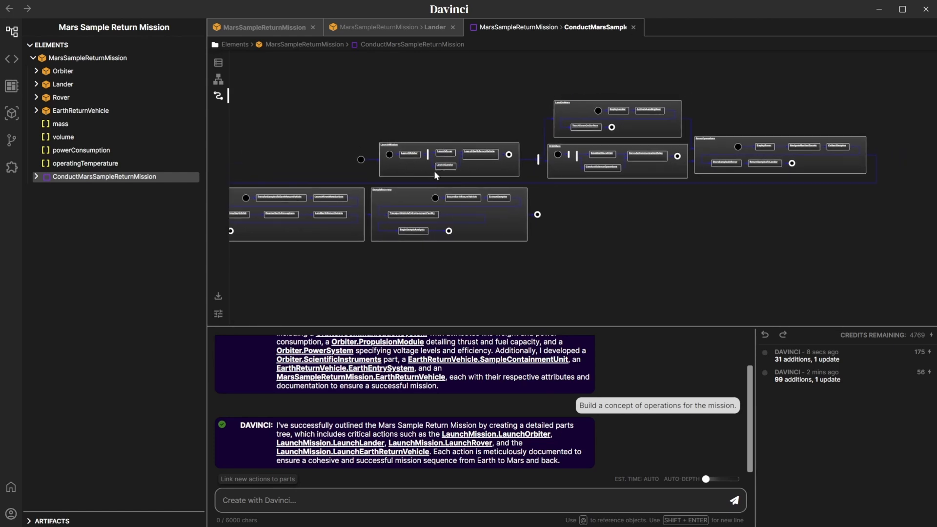
- Examine the nested actions inside LaunchMission and how they connect to the other mission phases in the flow diagram
{"action": "scroll", "coordinate": [487, 181], "scroll_direction": "up", "scroll_amount": 3}
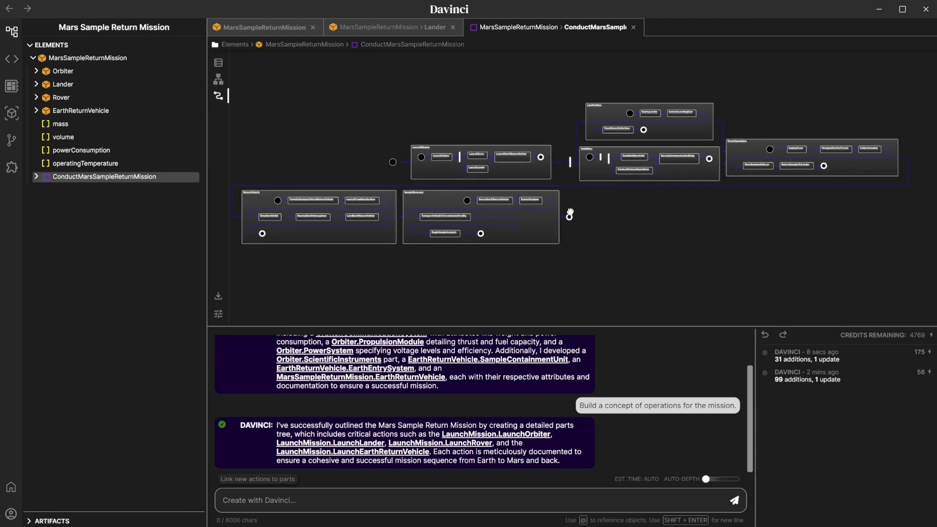
{"action": "scroll", "coordinate": [512, 175], "scroll_direction": "up", "scroll_amount": 2}
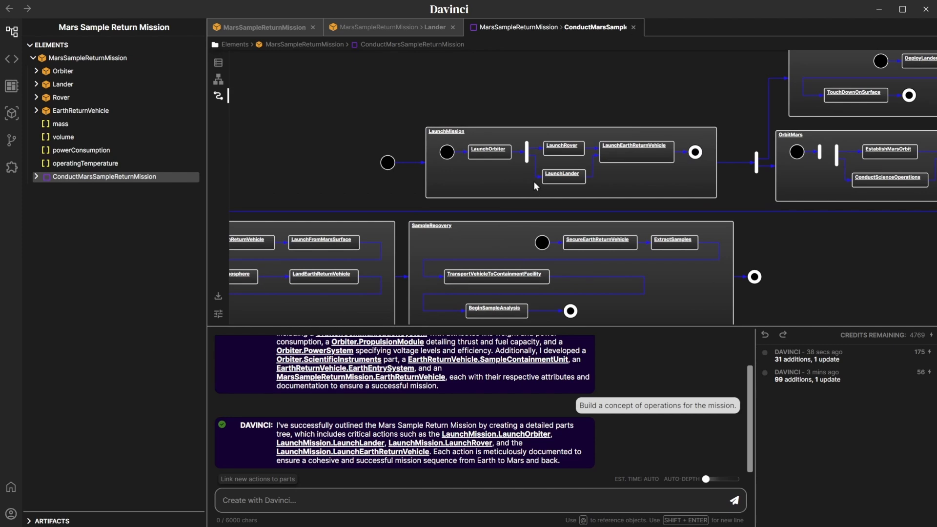
{"action": "scroll", "coordinate": [513, 174], "scroll_direction": "down", "scroll_amount": 2}
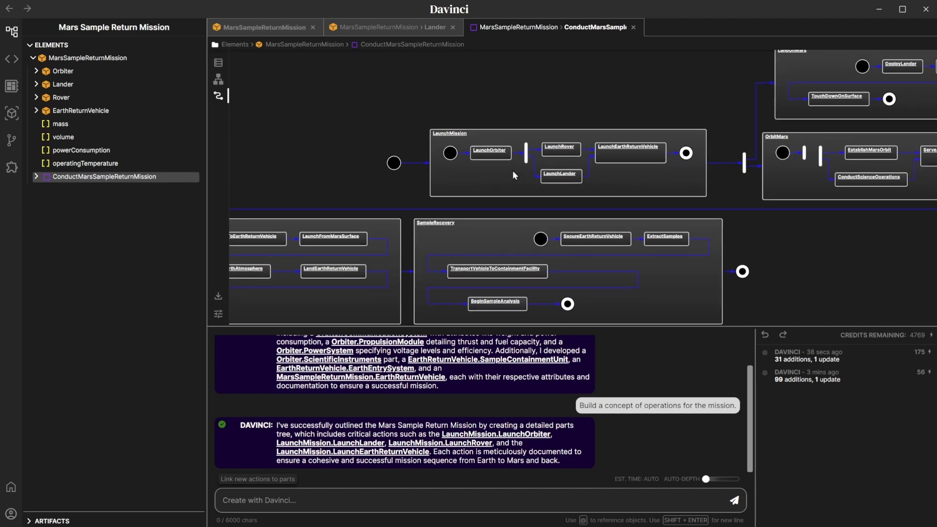
{"action": "scroll", "coordinate": [470, 177], "scroll_direction": "up", "scroll_amount": 3}
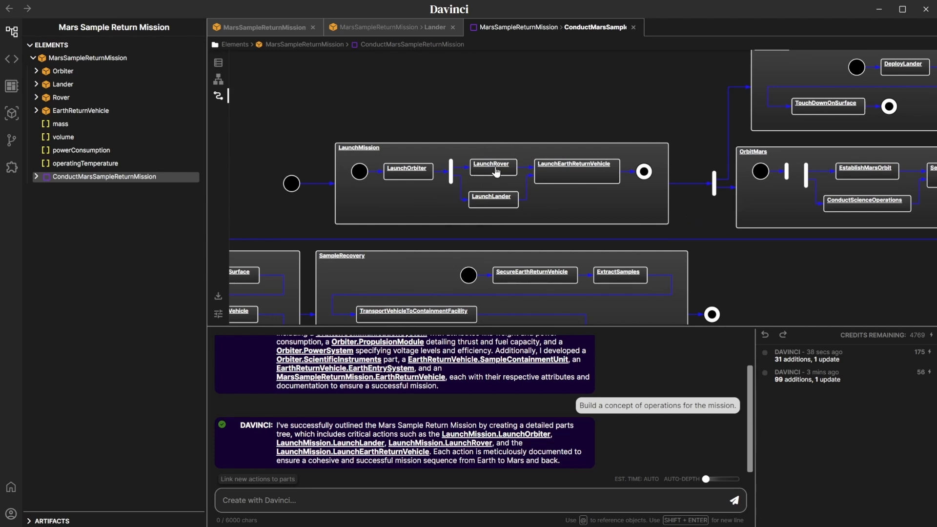
{"action": "scroll", "coordinate": [493, 147], "scroll_direction": "up", "scroll_amount": 3}
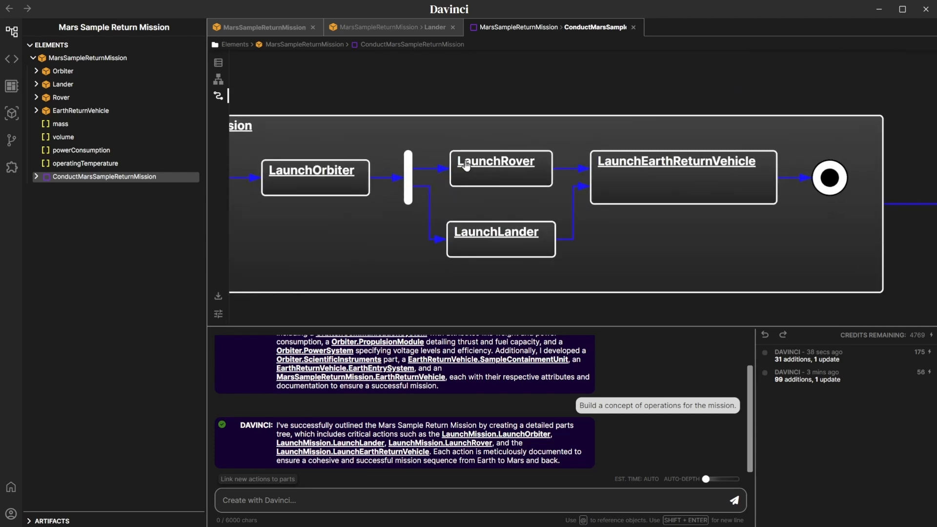
{"action": "scroll", "coordinate": [507, 161], "scroll_direction": "down", "scroll_amount": 4}
{"action": "scroll", "coordinate": [527, 145], "scroll_direction": "down", "scroll_amount": 3}
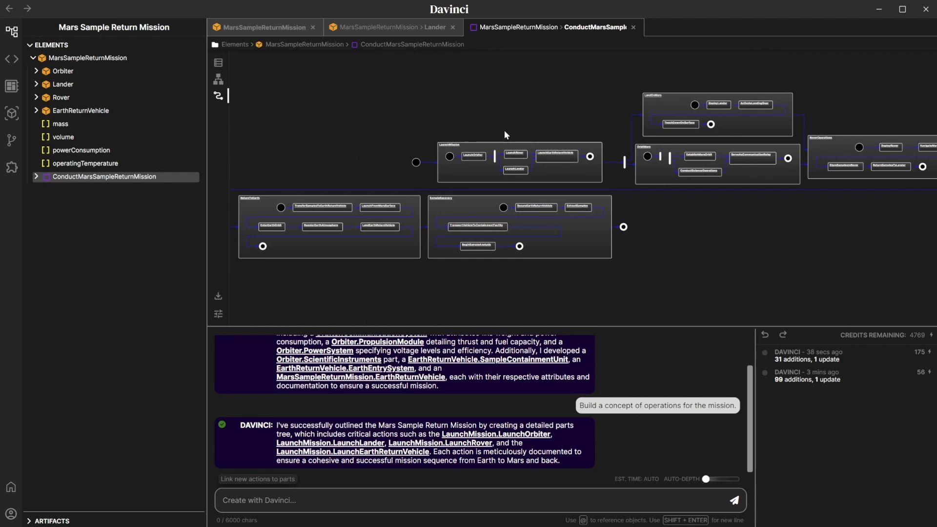
{"action": "scroll", "coordinate": [505, 132], "scroll_direction": "up", "scroll_amount": 5}
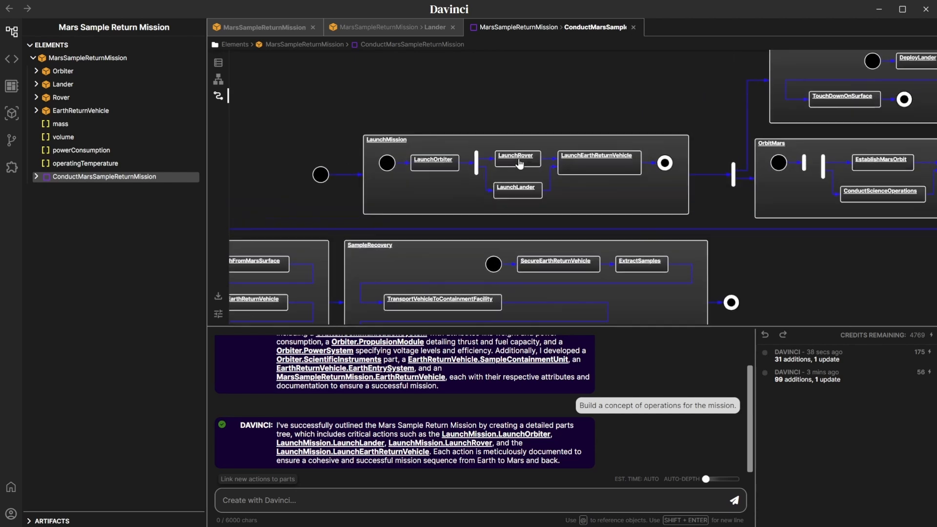
{"action": "scroll", "coordinate": [510, 88], "scroll_direction": "down", "scroll_amount": 5}
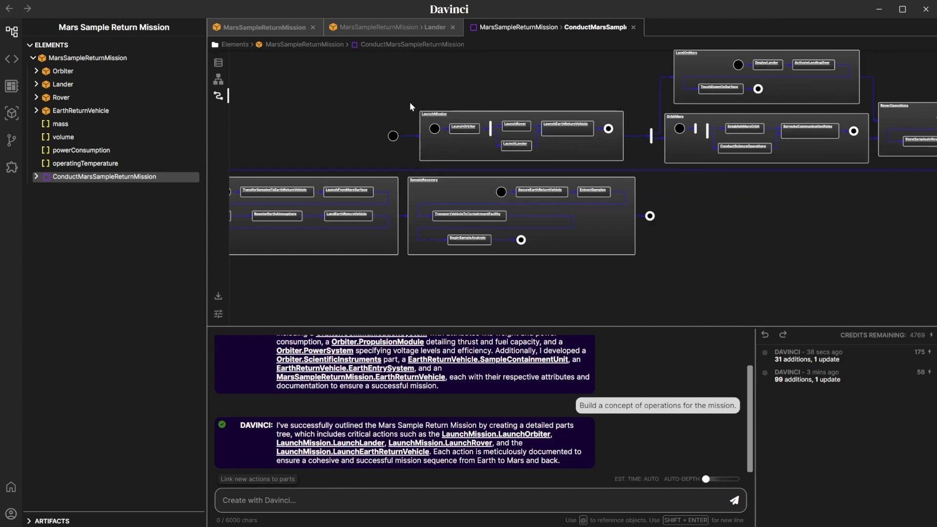
{"action": "scroll", "coordinate": [484, 116], "scroll_direction": "down", "scroll_amount": 1}
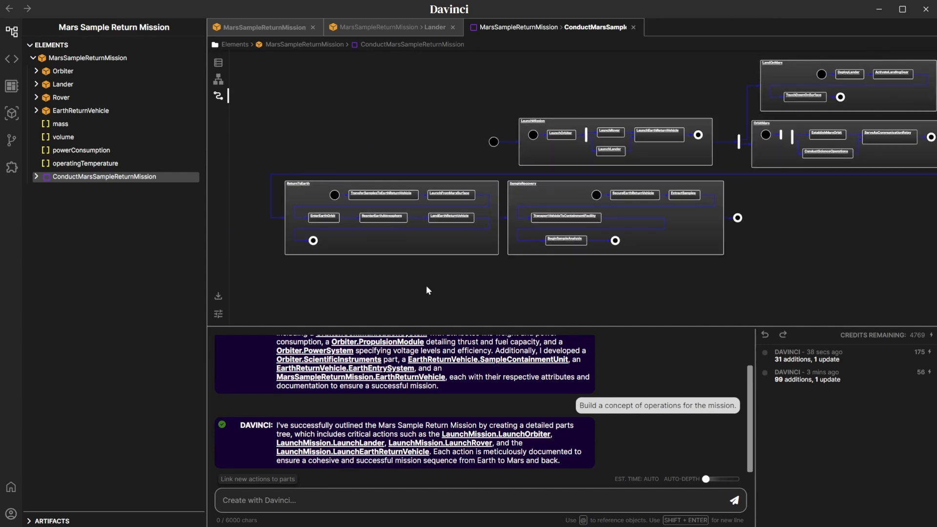
- Ask Davinci to "Link the actions to the mission parts."
{"action": "left_click", "coordinate": [257, 496]}
{"action": "type", "text": "Link the a"}
{"action": "type", "text": "ctions"}
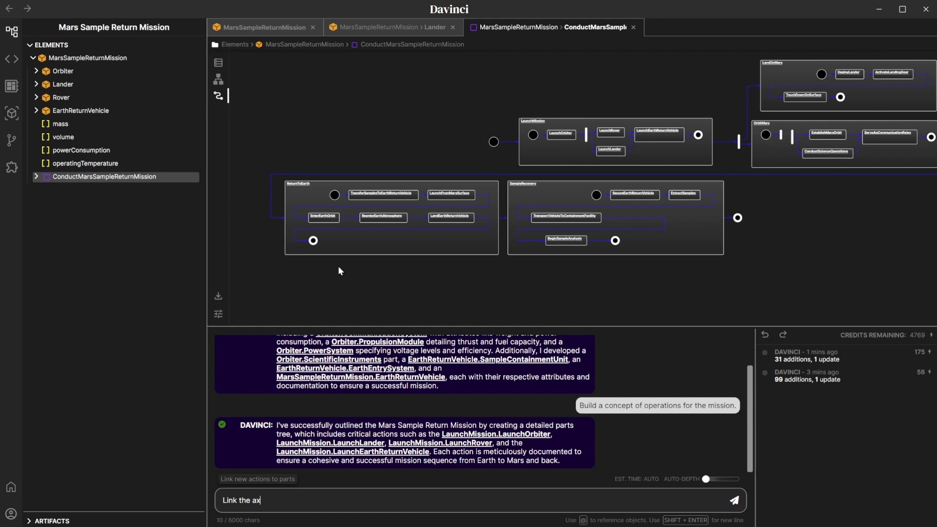
{"action": "type", "text": " to the mission parts."}
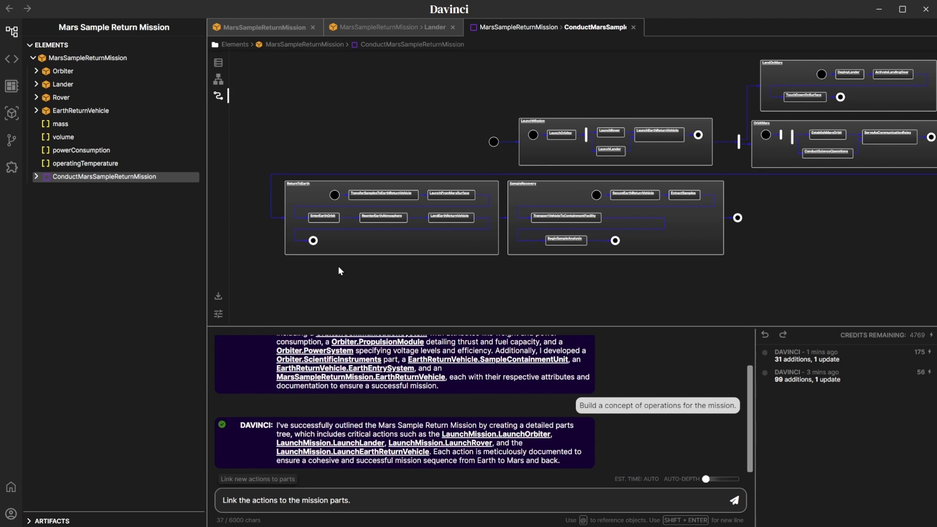
{"action": "key", "text": "Return"}
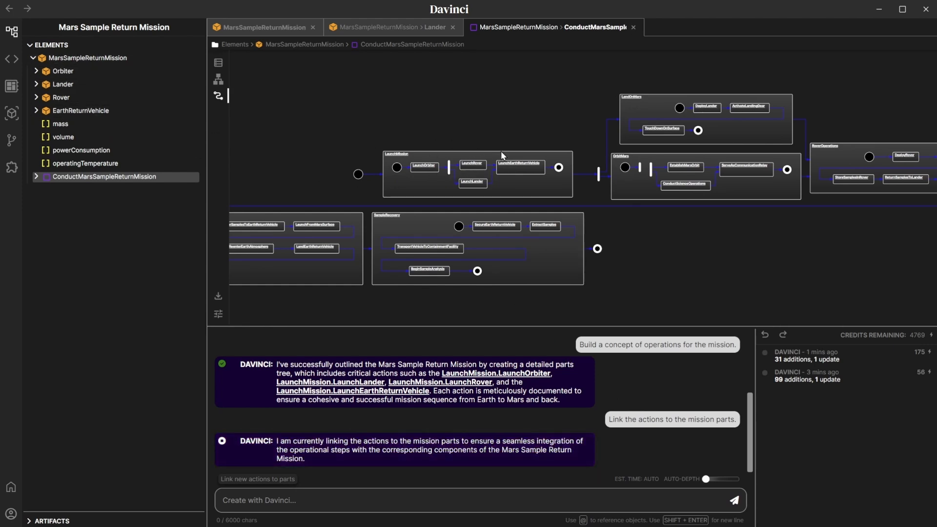
- Examine the nested actions across the mission phases, from LaunchMission through RoverOperations to ReturnToEarth and SampleRecovery
{"action": "scroll", "coordinate": [501, 151], "scroll_direction": "up", "scroll_amount": 3}
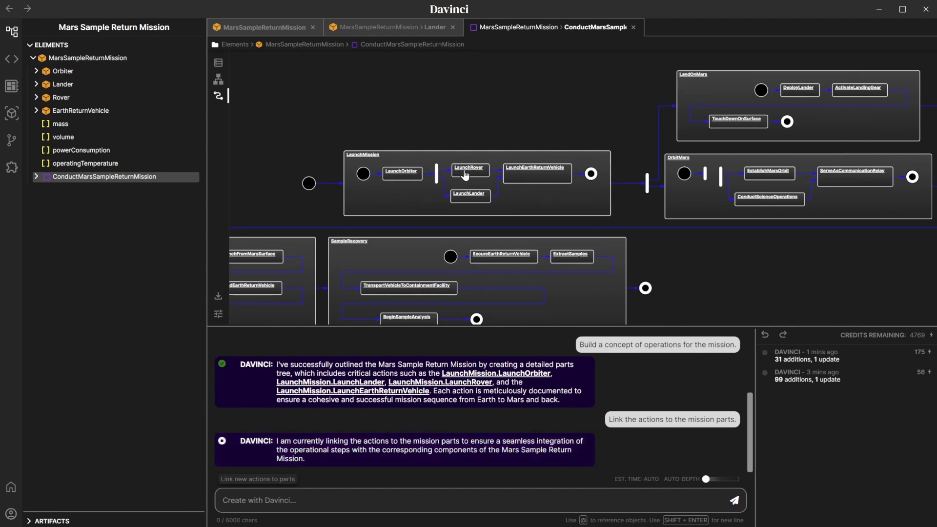
{"action": "scroll", "coordinate": [410, 180], "scroll_direction": "down", "scroll_amount": 2}
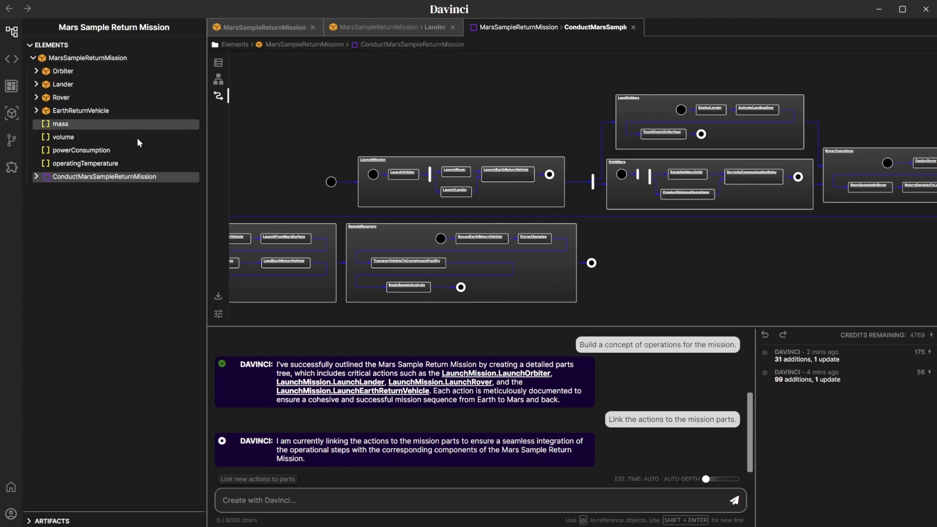
{"action": "left_click_drag", "start_coordinate": [558, 149], "coordinate": [390, 146]}
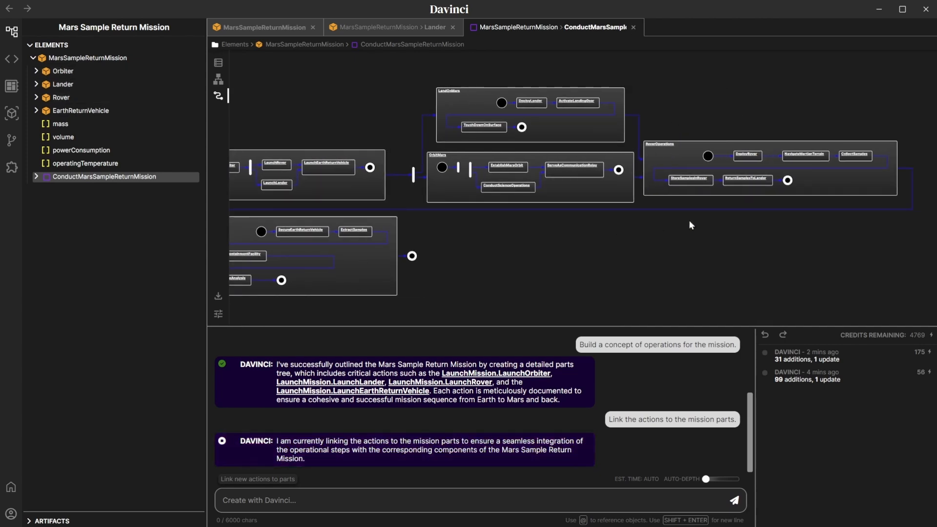
{"action": "scroll", "coordinate": [634, 221], "scroll_direction": "down", "scroll_amount": 2}
{"action": "left_click_drag", "start_coordinate": [573, 221], "coordinate": [649, 227]}
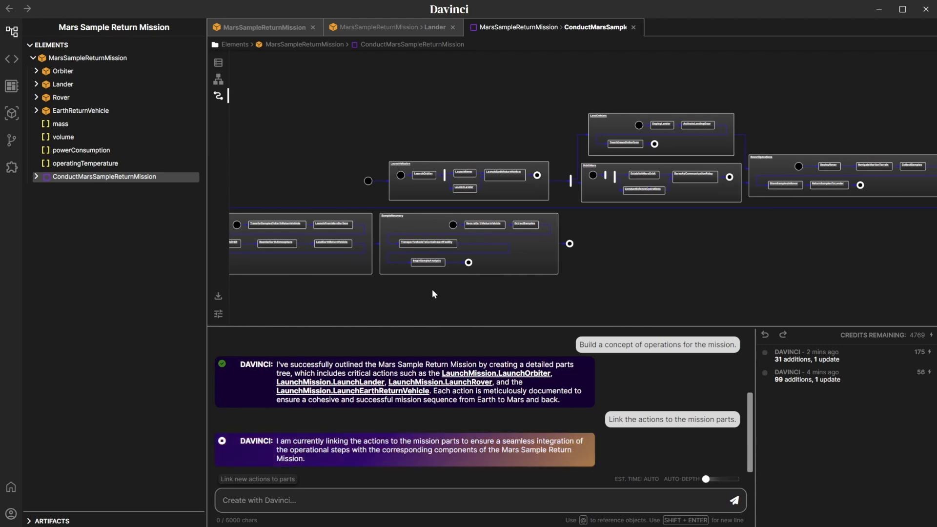
{"action": "scroll", "coordinate": [418, 292], "scroll_direction": "up", "scroll_amount": 4}
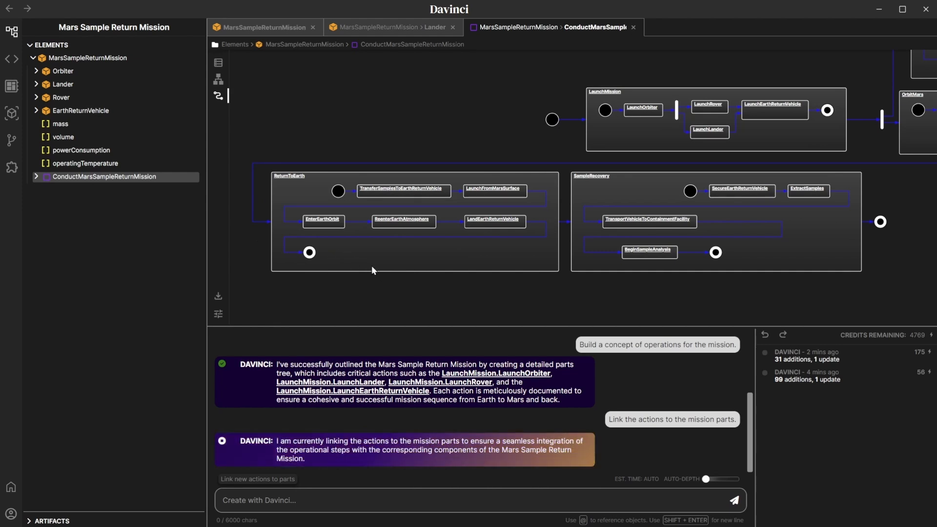
{"action": "scroll", "coordinate": [363, 255], "scroll_direction": "down", "scroll_amount": 1}
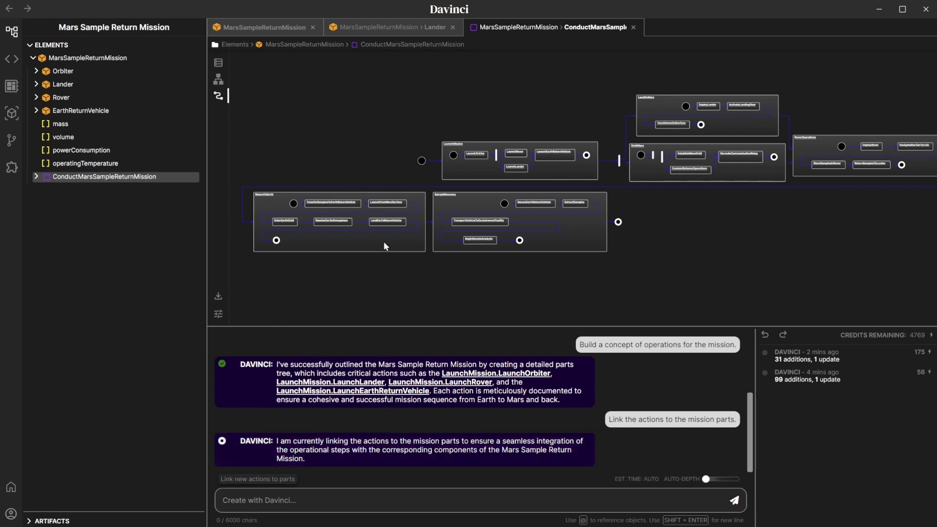
{"action": "left_click_drag", "start_coordinate": [533, 277], "coordinate": [593, 280]}
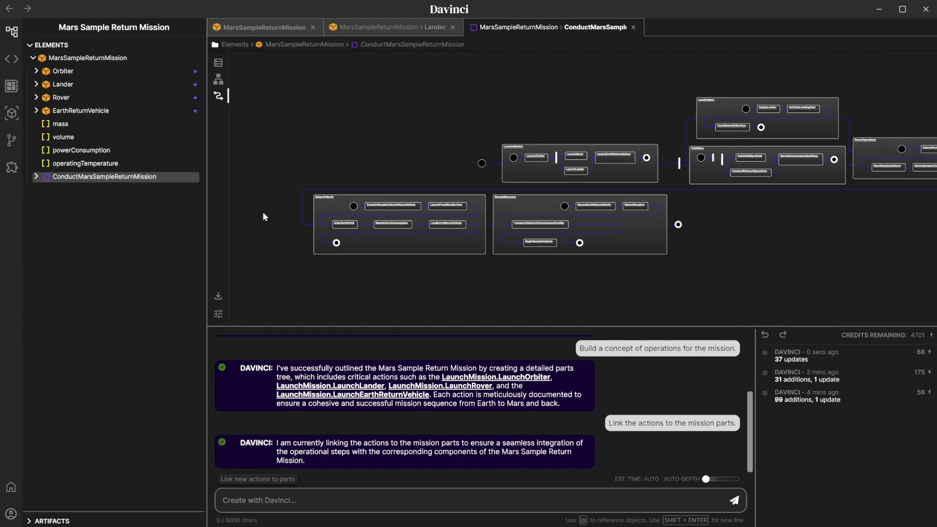
- Review the change details of Davinci's latest update linking actions to parts, and close them
{"action": "left_click", "coordinate": [831, 355]}
{"action": "scroll", "coordinate": [452, 263], "scroll_direction": "down", "scroll_amount": 3}
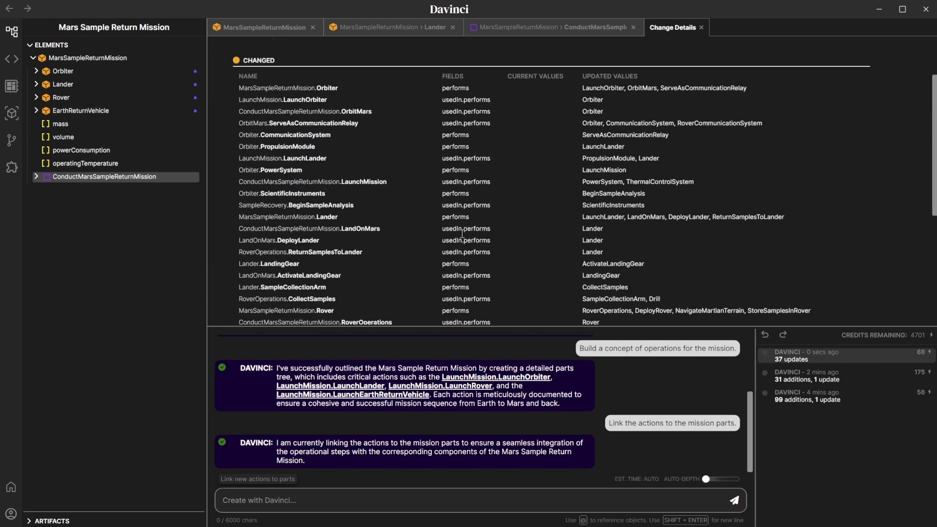
{"action": "scroll", "coordinate": [426, 157], "scroll_direction": "up", "scroll_amount": 3}
{"action": "scroll", "coordinate": [448, 210], "scroll_direction": "down", "scroll_amount": 1}
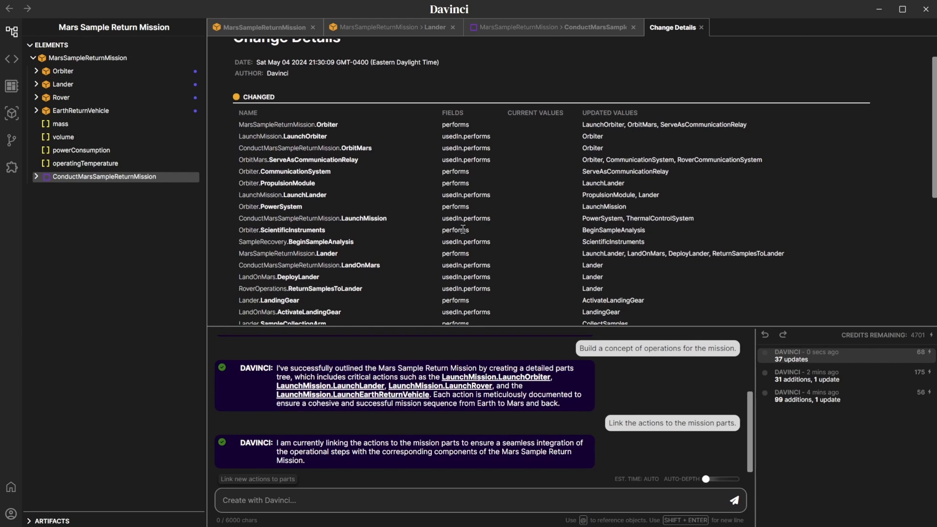
{"action": "left_click", "coordinate": [701, 28]}
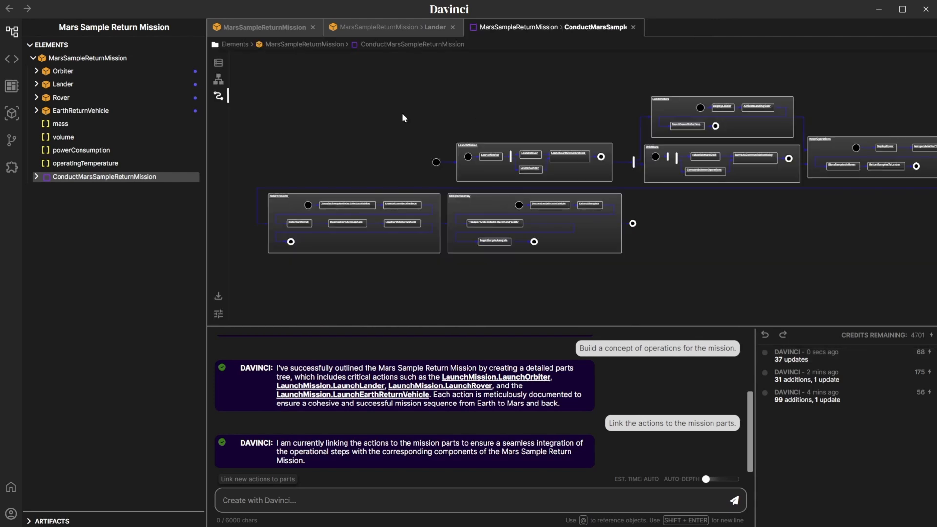
- Check the actions performed by EarthReturnVehicle and Rover, and examine the documentation and usage of the Rover's StoreSamplesInRover action
{"action": "left_click", "coordinate": [118, 115]}
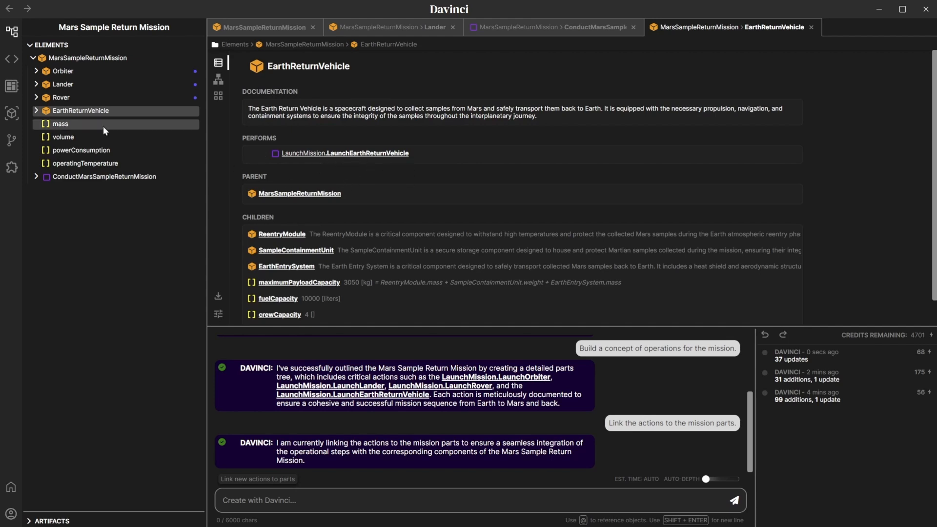
{"action": "left_click", "coordinate": [80, 98]}
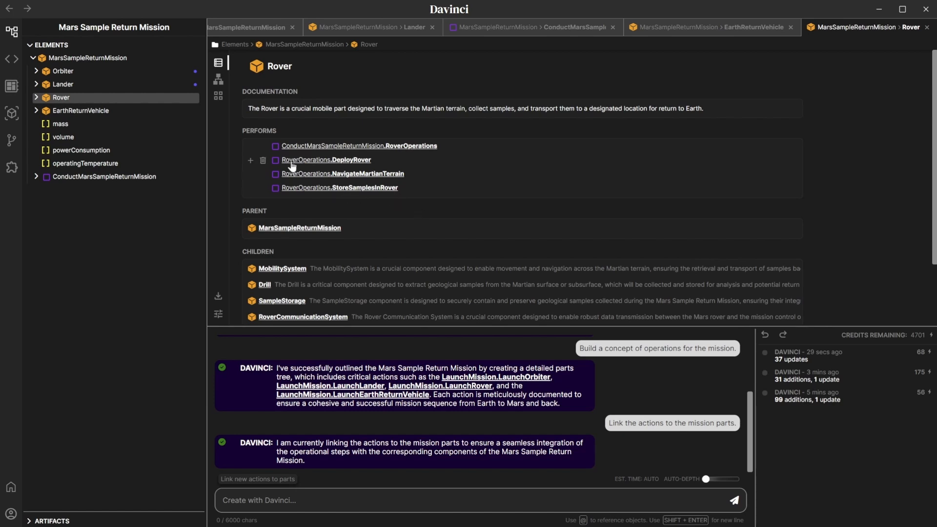
{"action": "left_click", "coordinate": [357, 189]}
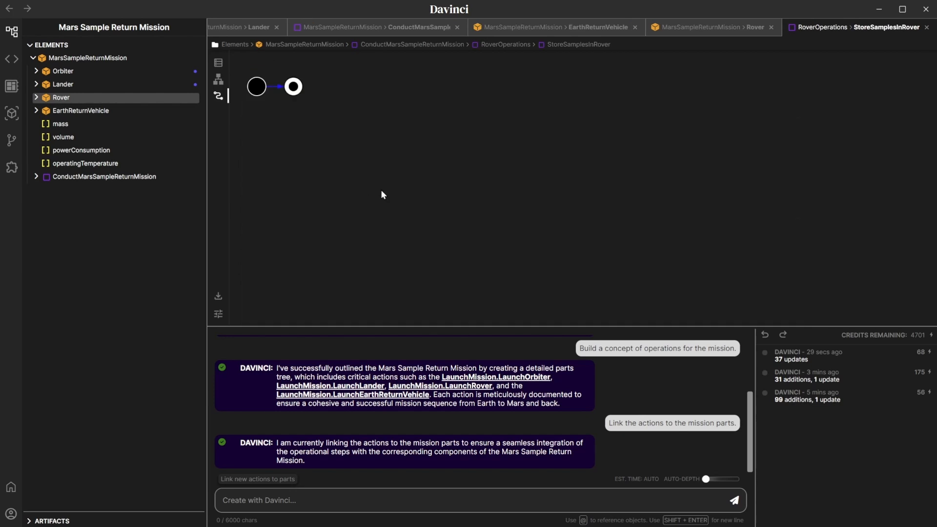
{"action": "left_click", "coordinate": [218, 64]}
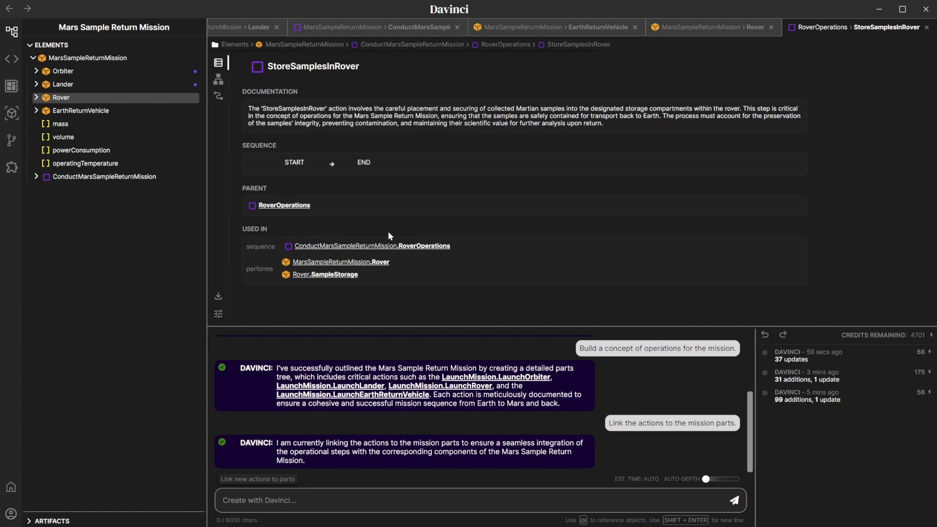
- Return to the MarsSampleReturnMission part, enlarge the chat area and ask Davinci to "Create a summary document of the mission."
{"action": "left_click", "coordinate": [320, 47]}
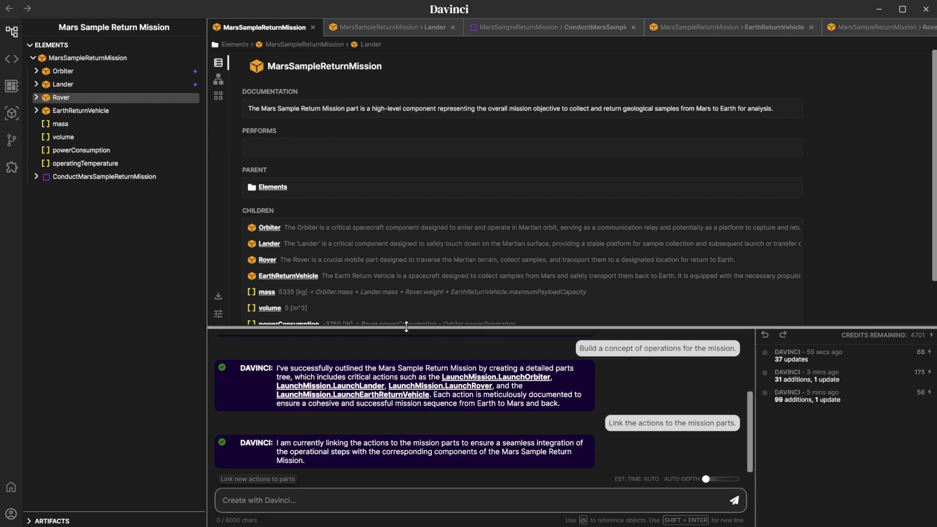
{"action": "left_click_drag", "start_coordinate": [454, 327], "coordinate": [453, 242]}
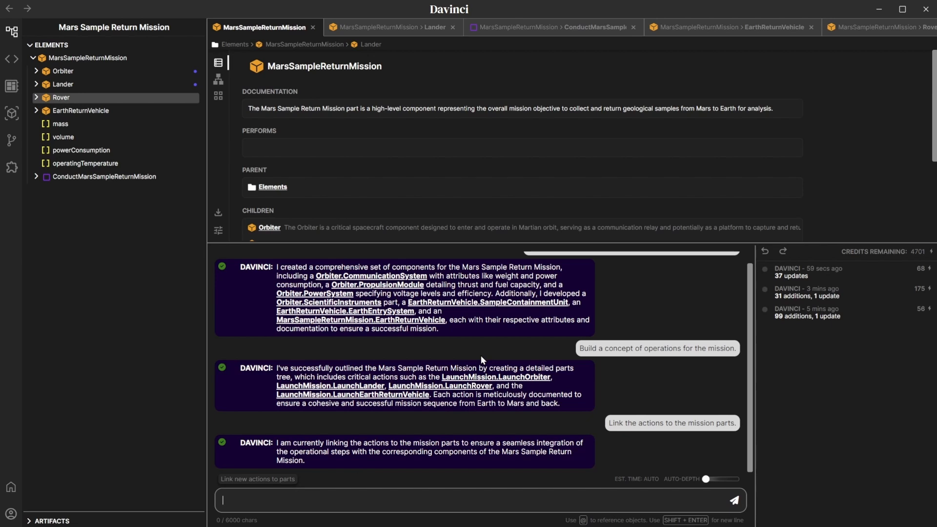
{"action": "type", "text": "Crewa"}
{"action": "type", "text": "ate a summary"}
{"action": "type", "text": " document "}
{"action": "type", "text": "of th"}
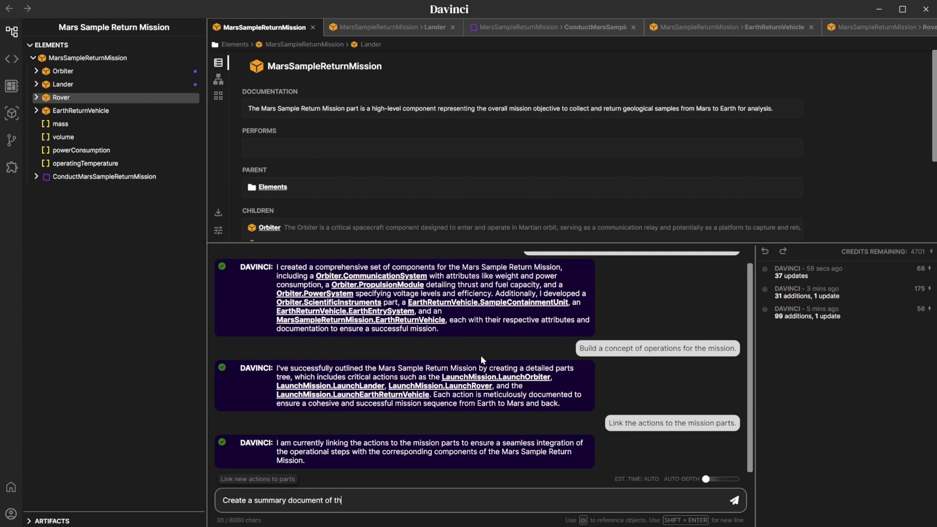
{"action": "type", "text": "e mission."}
{"action": "key", "text": "Return"}
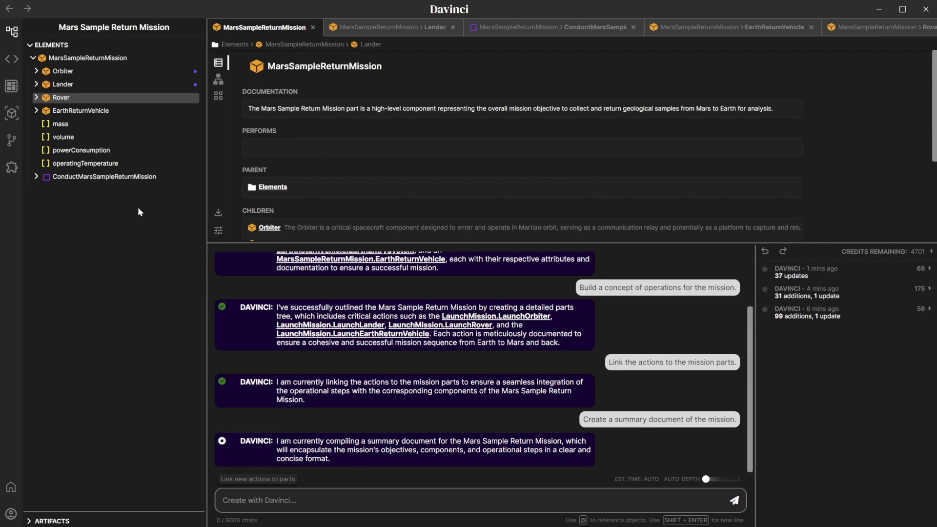
- Expand ConductMarsSampleReturnMission in the element tree and reopen its flow diagram
{"action": "left_click", "coordinate": [36, 176]}
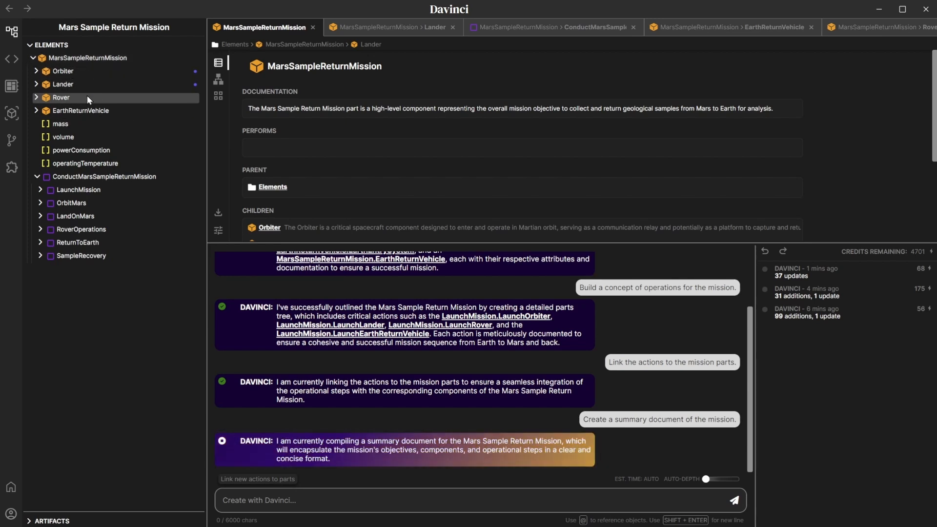
{"action": "left_click", "coordinate": [105, 177]}
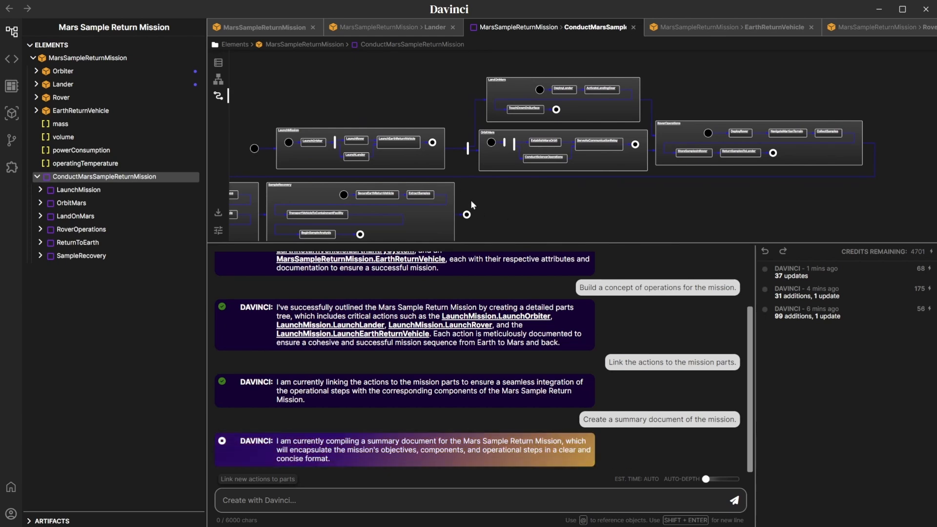
- Enlarge the diagram area, open OrbitMars, set the sequence row with the empty source to begin at START, and delete the redundant first START row
{"action": "left_click_drag", "start_coordinate": [528, 245], "coordinate": [531, 284]}
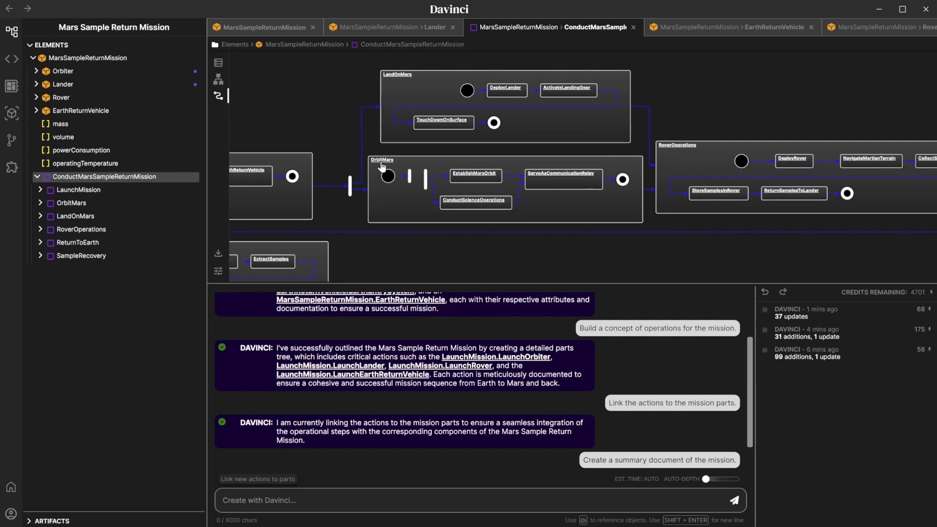
{"action": "double_click", "coordinate": [384, 160]}
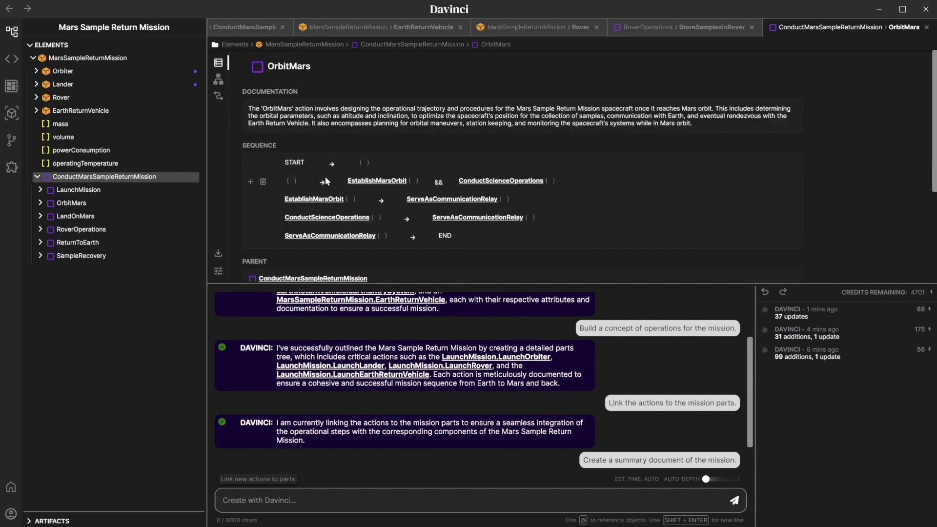
{"action": "left_click", "coordinate": [283, 181]}
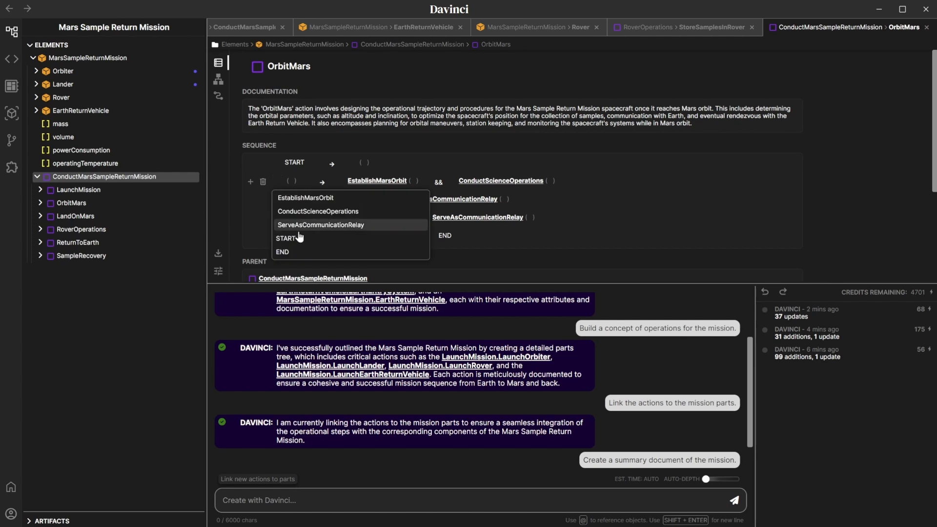
{"action": "left_click", "coordinate": [299, 239]}
{"action": "left_click", "coordinate": [263, 163]}
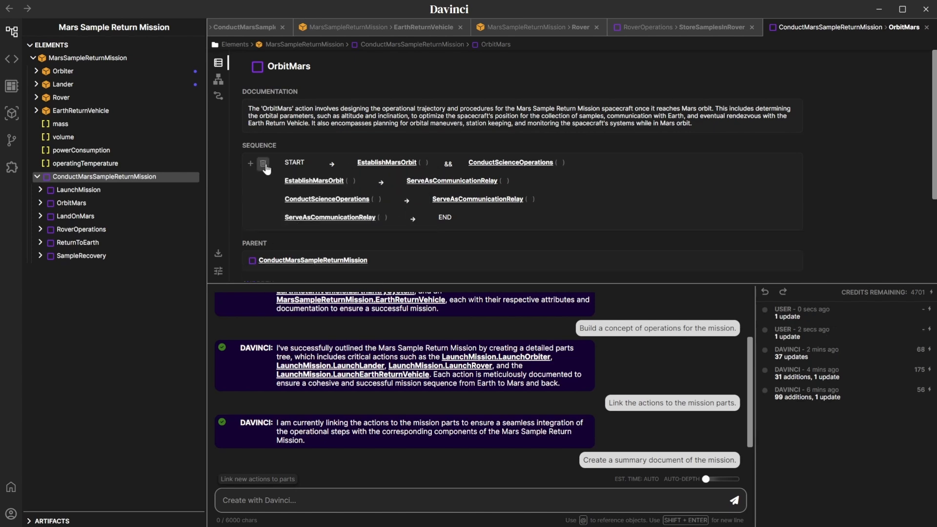
- Check OrbitMars's edited sequence in its flow diagram, tree diagram and details view, and look at Davinci's progress on the summary document
{"action": "left_click", "coordinate": [221, 97]}
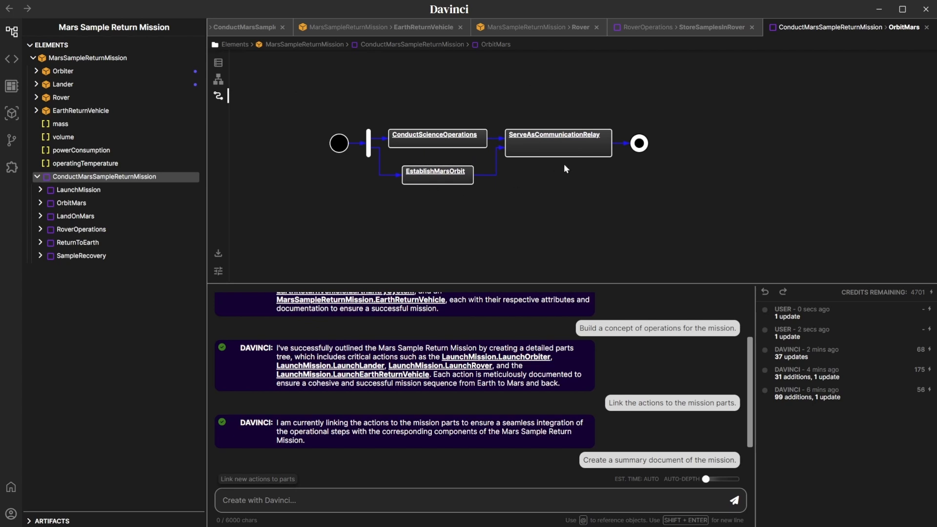
{"action": "left_click", "coordinate": [218, 80]}
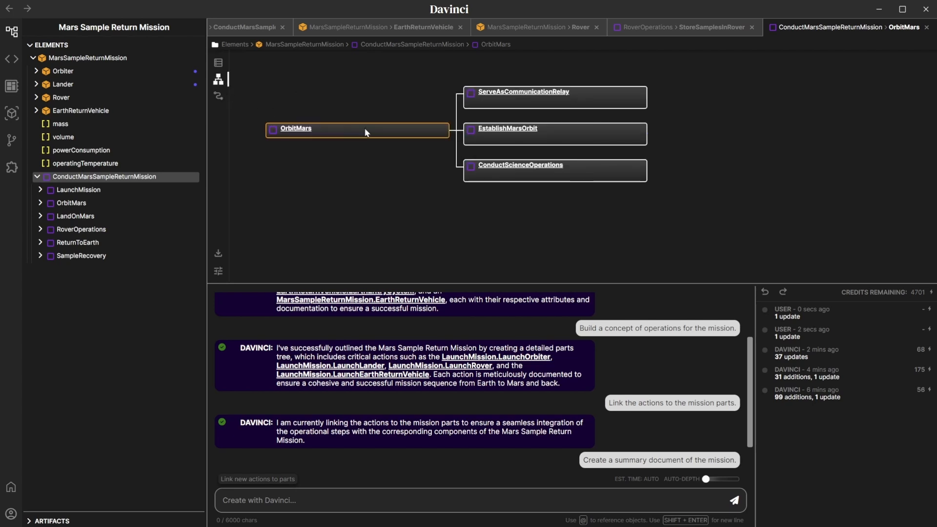
{"action": "left_click", "coordinate": [218, 63]}
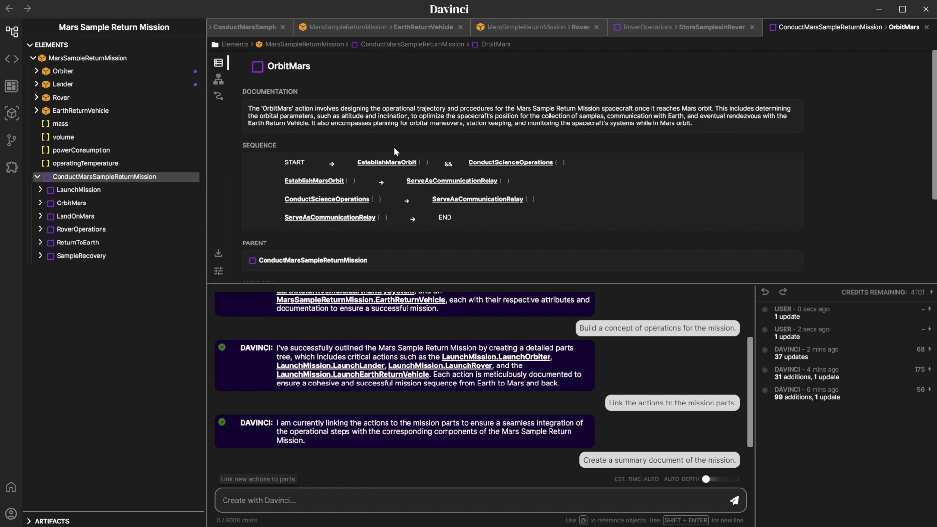
{"action": "left_click", "coordinate": [219, 97]}
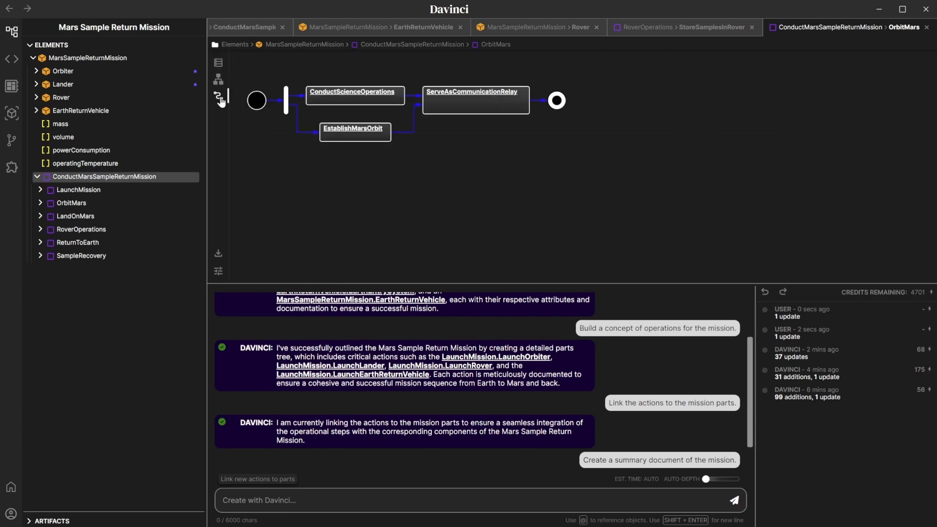
{"action": "scroll", "coordinate": [429, 200], "scroll_direction": "down", "scroll_amount": 2}
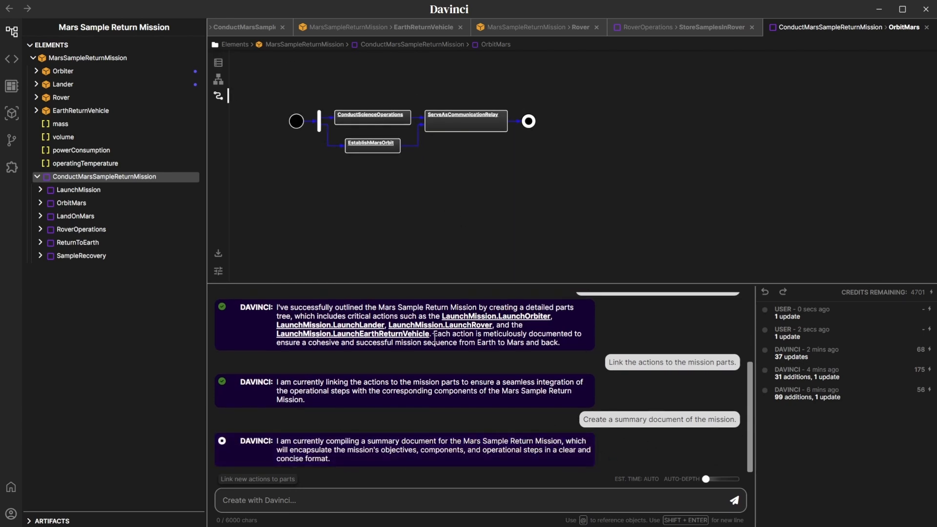
- Return to ConductMarsSampleReturnMission's flow diagram and inspect the edited OrbitMars block within the whole mission sequence
{"action": "left_click", "coordinate": [218, 64]}
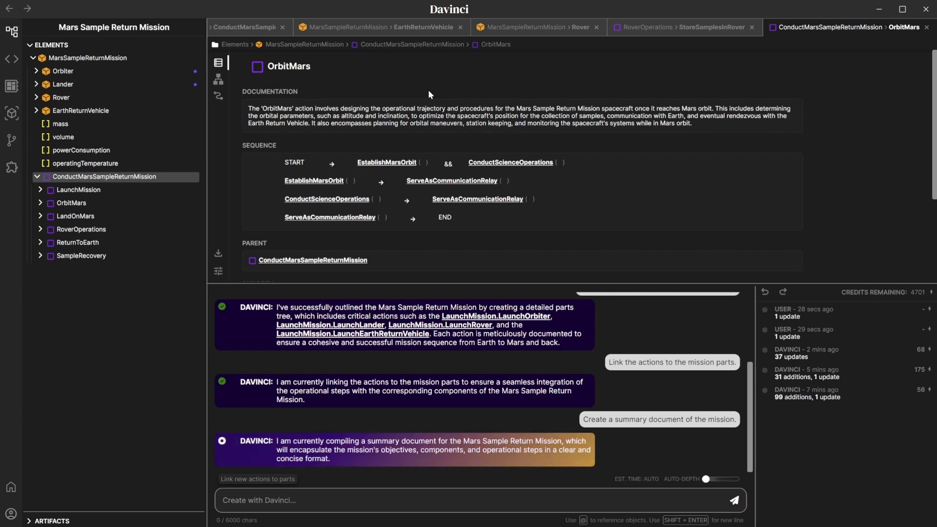
{"action": "left_click", "coordinate": [218, 96]}
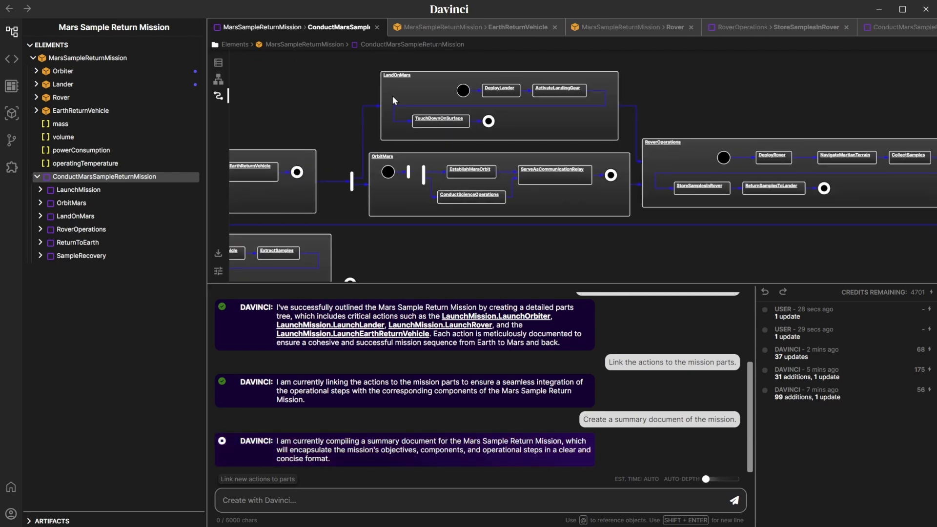
{"action": "left_click", "coordinate": [218, 96]}
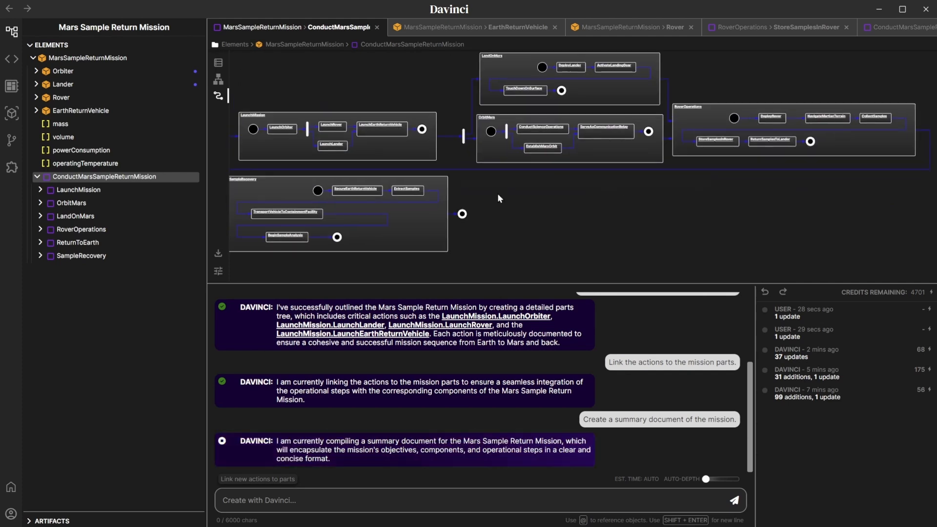
- View the Orbiter's tree diagram and look through EarthReturnVehicle's child elements in the element tree
{"action": "left_click", "coordinate": [129, 71]}
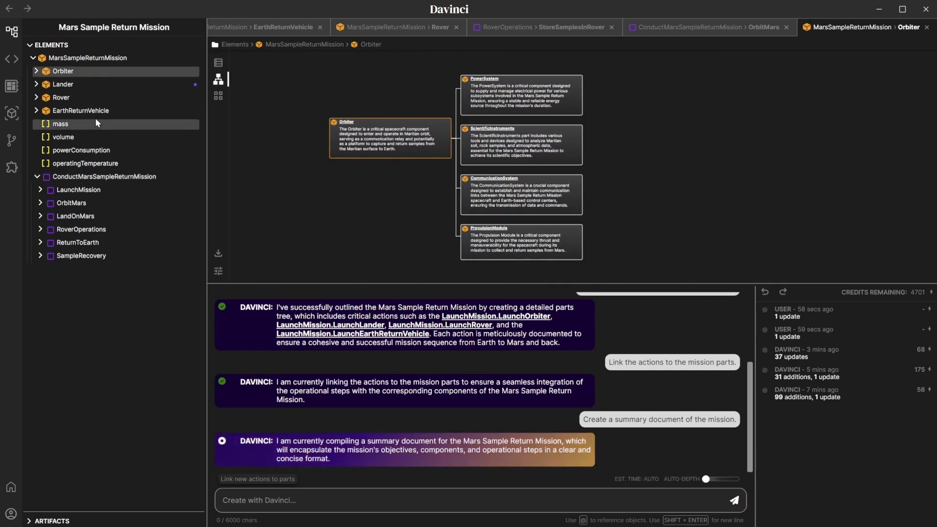
{"action": "left_click", "coordinate": [36, 111]}
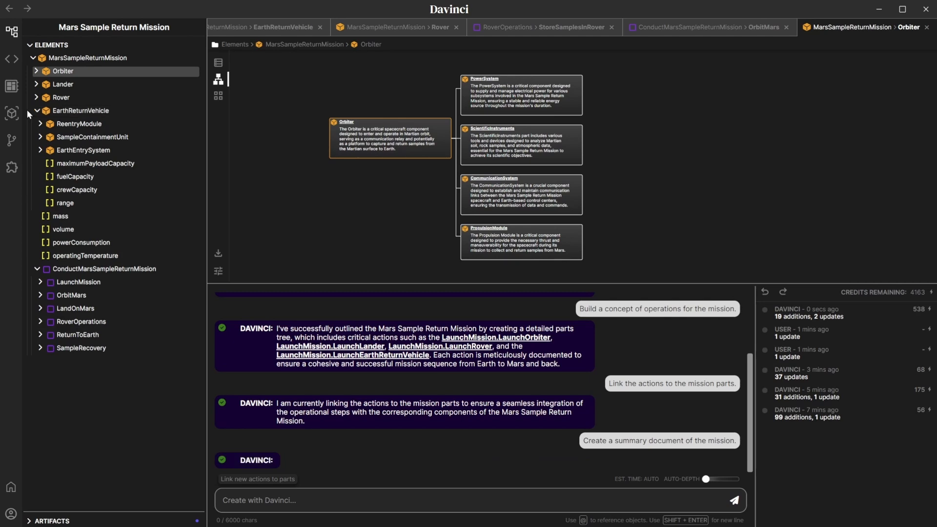
{"action": "left_click", "coordinate": [37, 111]}
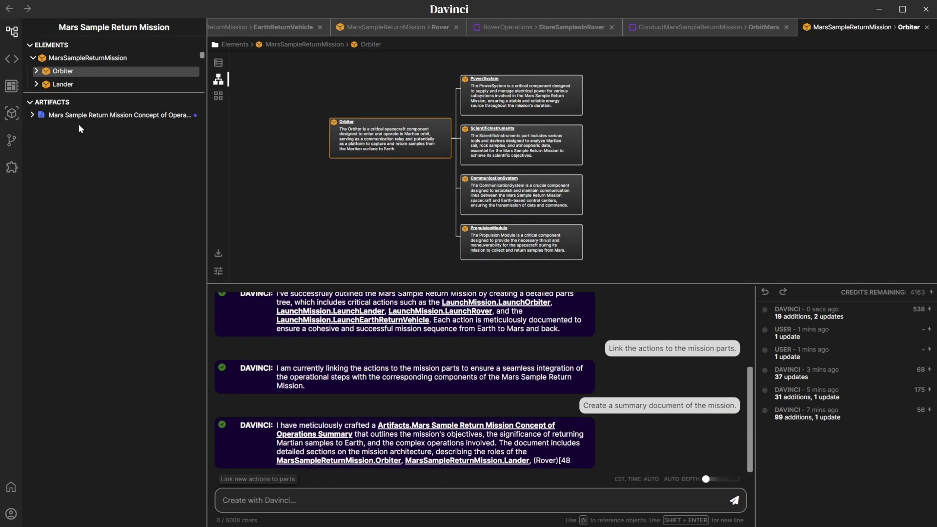
- Give the element tree more room, open the Mars Sample Return Mission Concept of Operations Summary artifact, and enlarge the document area
{"action": "left_click_drag", "start_coordinate": [78, 95], "coordinate": [82, 320]}
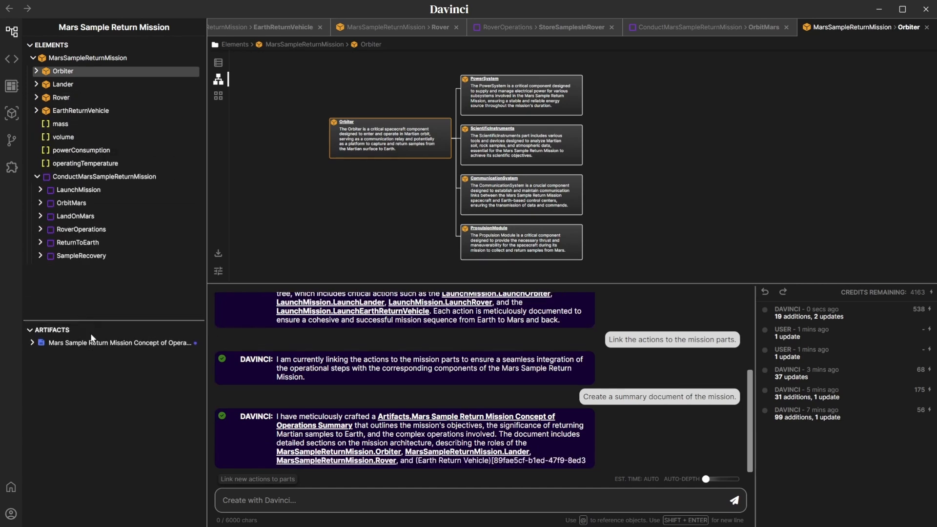
{"action": "left_click", "coordinate": [93, 341]}
{"action": "left_click_drag", "start_coordinate": [312, 284], "coordinate": [310, 399]}
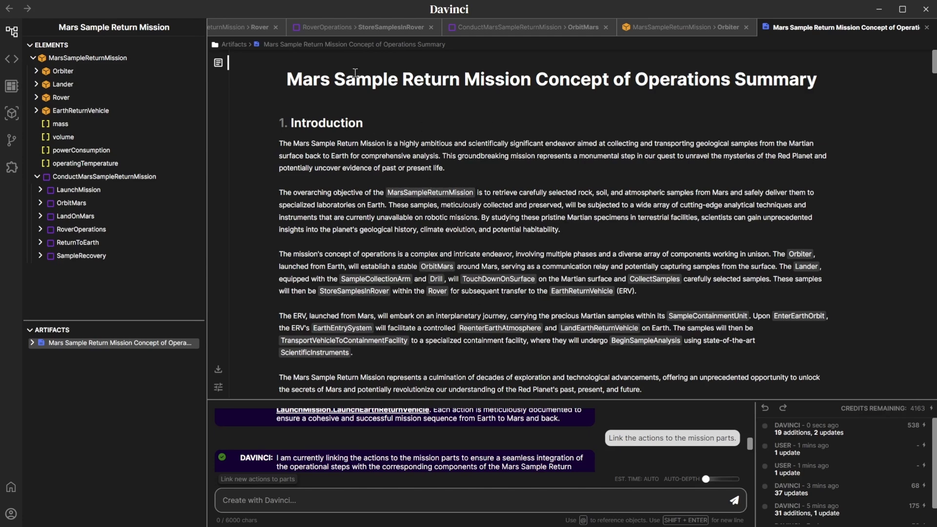
- Revisit the Orbiter's diagram, return to the summary document, and switch its Mission Architecture Diagram figure to the tree view
{"action": "left_click", "coordinate": [716, 25]}
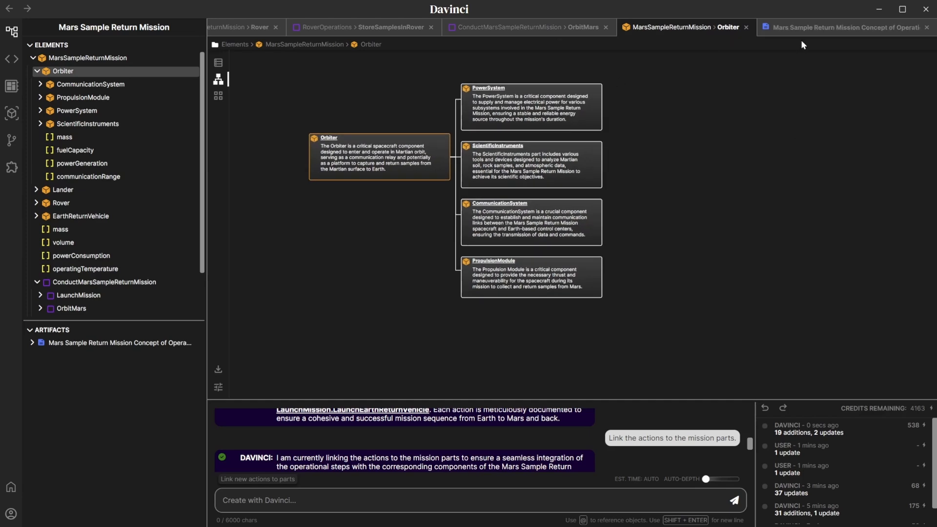
{"action": "key", "text": "ctrl+Tab"}
{"action": "scroll", "coordinate": [312, 227], "scroll_direction": "down", "scroll_amount": 10}
{"action": "scroll", "coordinate": [310, 229], "scroll_direction": "down", "scroll_amount": 3}
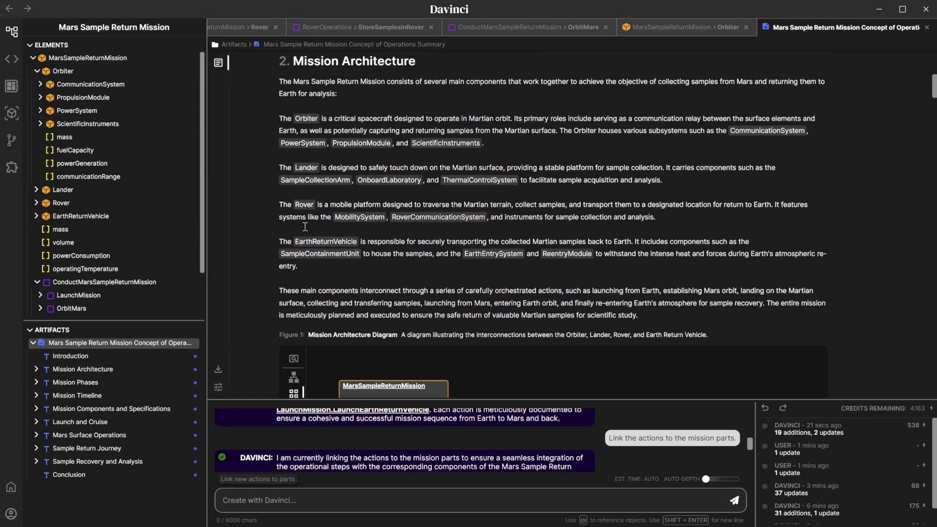
{"action": "scroll", "coordinate": [273, 234], "scroll_direction": "down", "scroll_amount": 4}
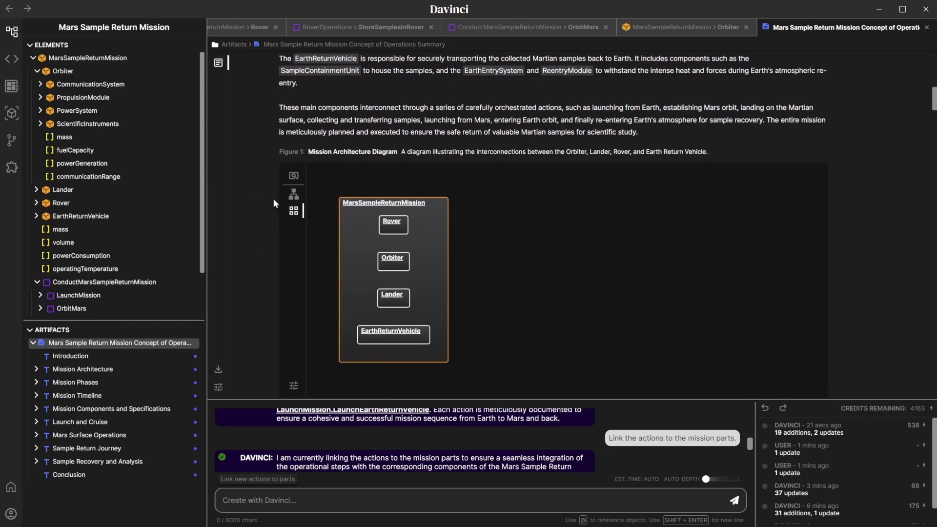
{"action": "left_click", "coordinate": [293, 197]}
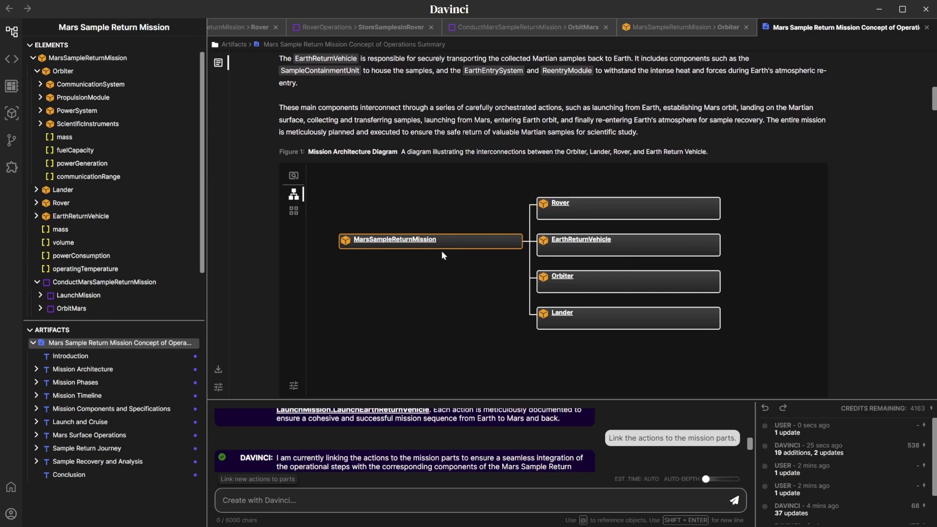
- Read the document's Mission Phases and Mission Timeline sections, including the Mission Phases Table and the Mission Timeline Chart
{"action": "scroll", "coordinate": [257, 242], "scroll_direction": "down", "scroll_amount": 7}
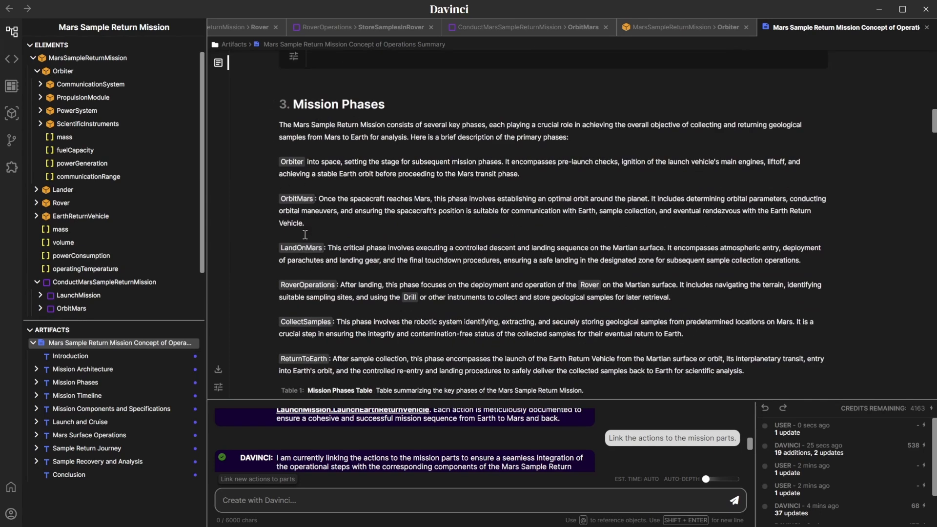
{"action": "scroll", "coordinate": [305, 235], "scroll_direction": "down", "scroll_amount": 2}
{"action": "scroll", "coordinate": [253, 227], "scroll_direction": "down", "scroll_amount": 3}
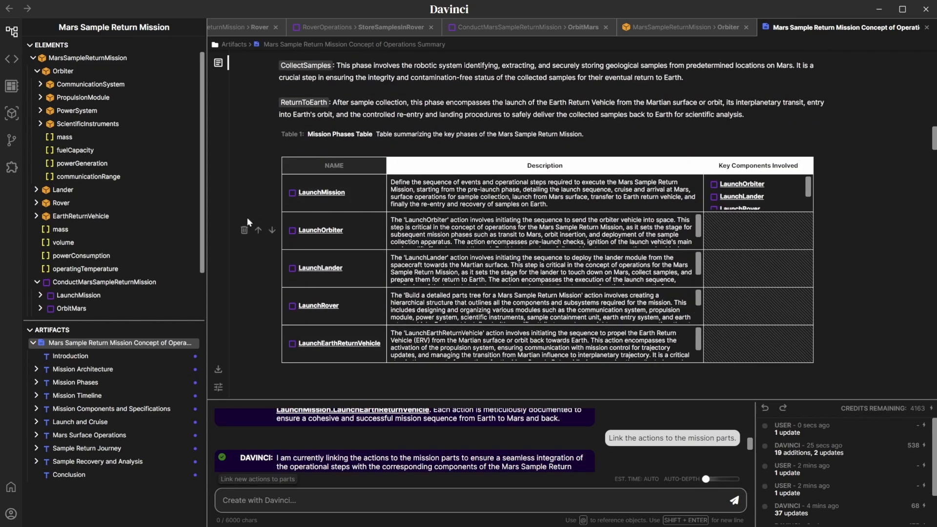
{"action": "scroll", "coordinate": [259, 205], "scroll_direction": "down", "scroll_amount": 6}
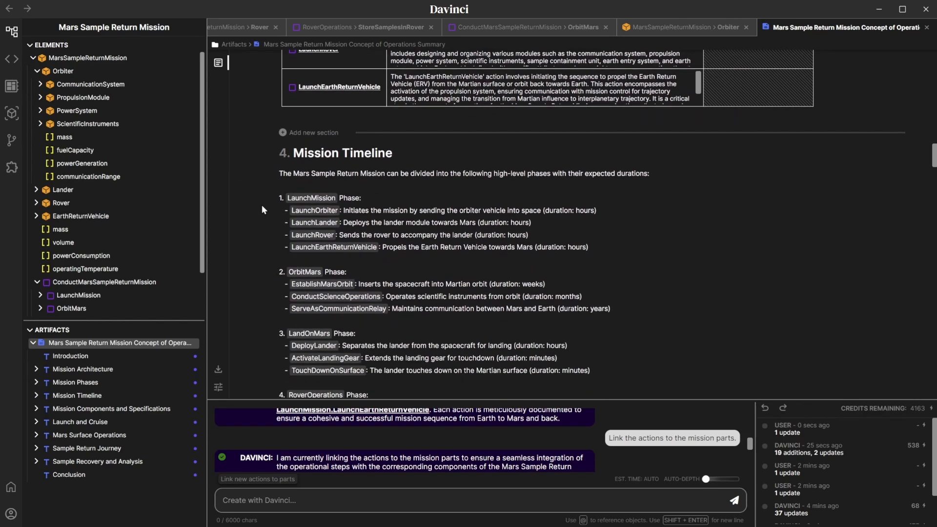
{"action": "scroll", "coordinate": [315, 228], "scroll_direction": "down", "scroll_amount": 2}
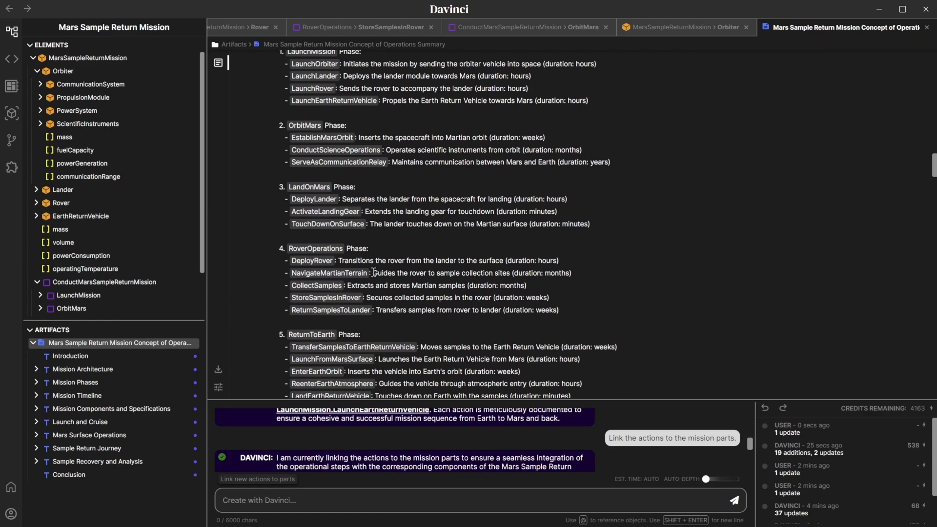
{"action": "scroll", "coordinate": [374, 272], "scroll_direction": "down", "scroll_amount": 4}
{"action": "scroll", "coordinate": [439, 234], "scroll_direction": "down", "scroll_amount": 3}
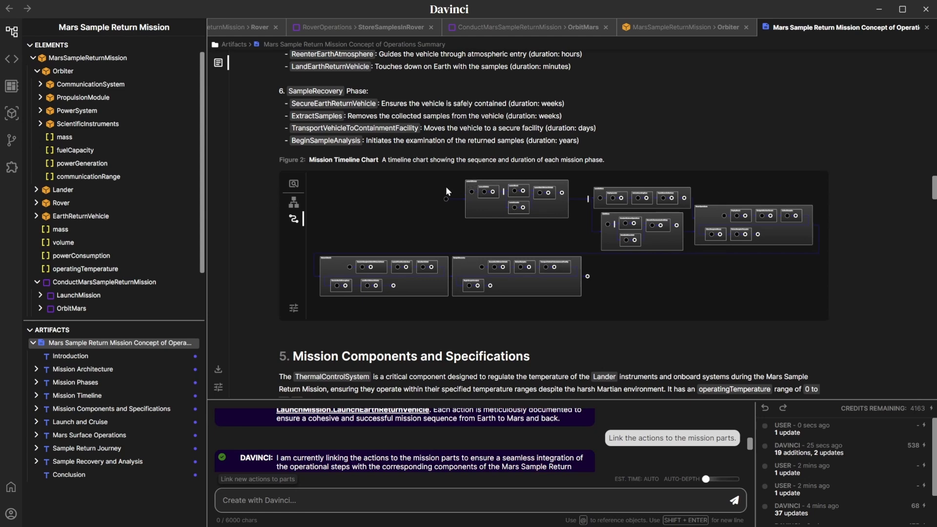
{"action": "scroll", "coordinate": [500, 184], "scroll_direction": "up", "scroll_amount": 5}
{"action": "scroll", "coordinate": [463, 189], "scroll_direction": "down", "scroll_amount": 3}
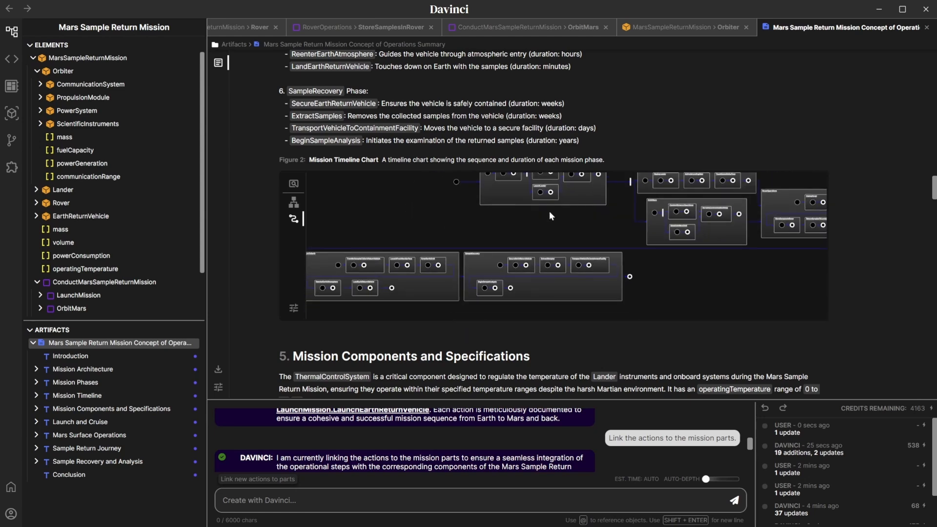
- Examine the Mission Components and Specifications section, its specifications table and the Orbiter's mass formula, and continue to Launch and Cruise
{"action": "scroll", "coordinate": [549, 214], "scroll_direction": "down", "scroll_amount": 1}
{"action": "scroll", "coordinate": [274, 240], "scroll_direction": "down", "scroll_amount": 5}
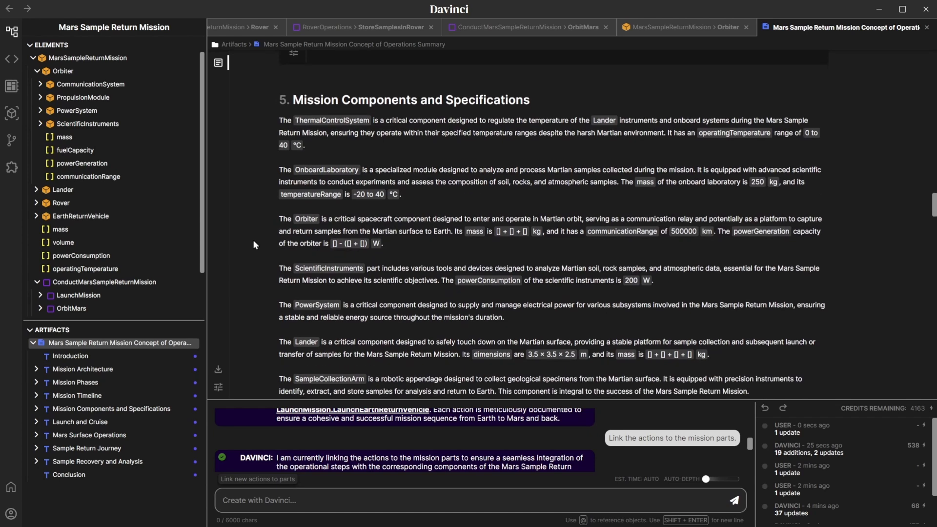
{"action": "scroll", "coordinate": [437, 331], "scroll_direction": "down", "scroll_amount": 7}
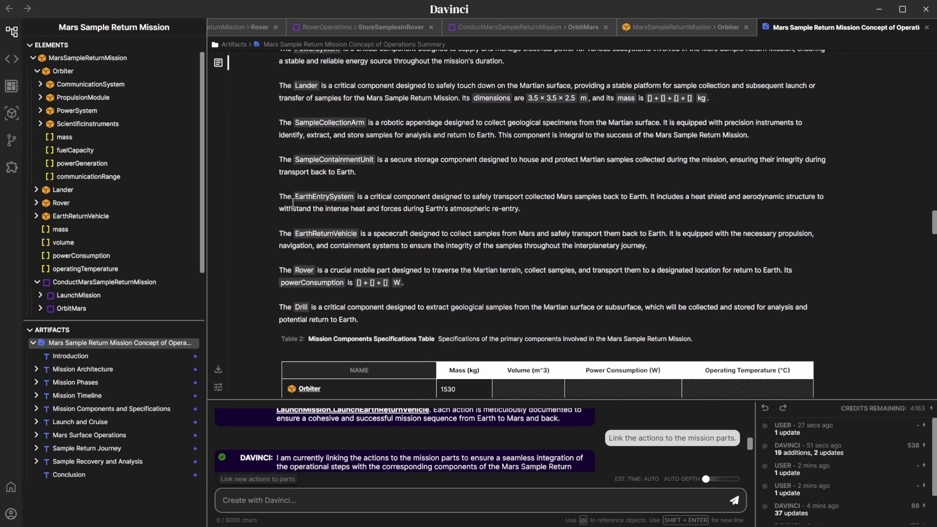
{"action": "scroll", "coordinate": [260, 200], "scroll_direction": "down", "scroll_amount": 4}
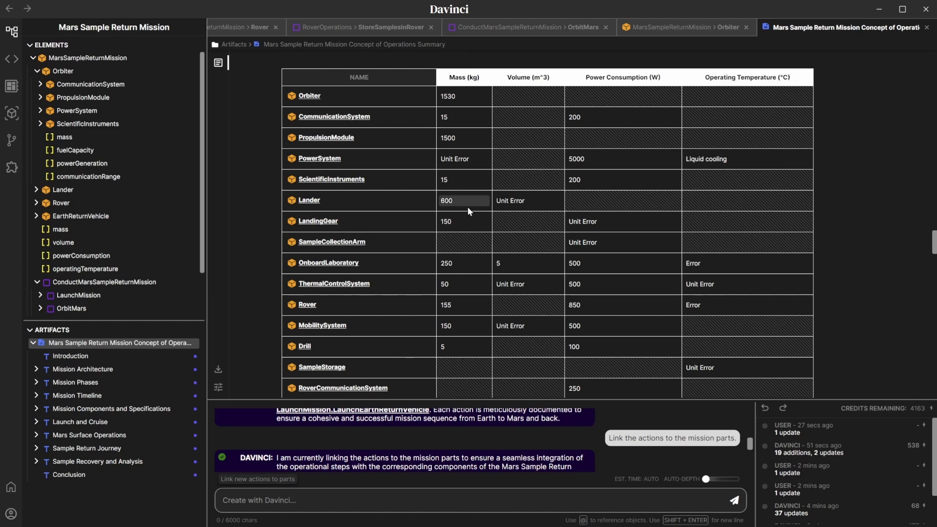
{"action": "scroll", "coordinate": [450, 147], "scroll_direction": "down", "scroll_amount": 2}
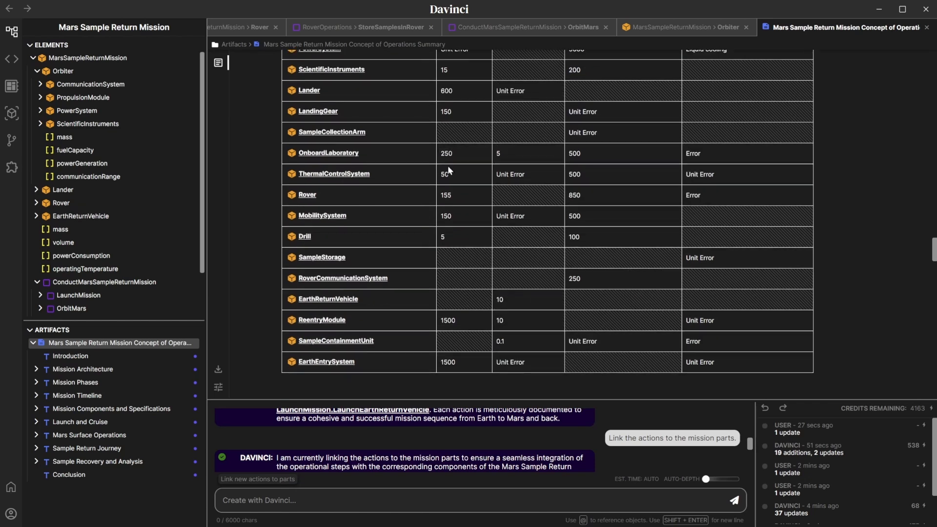
{"action": "scroll", "coordinate": [446, 165], "scroll_direction": "up", "scroll_amount": 3}
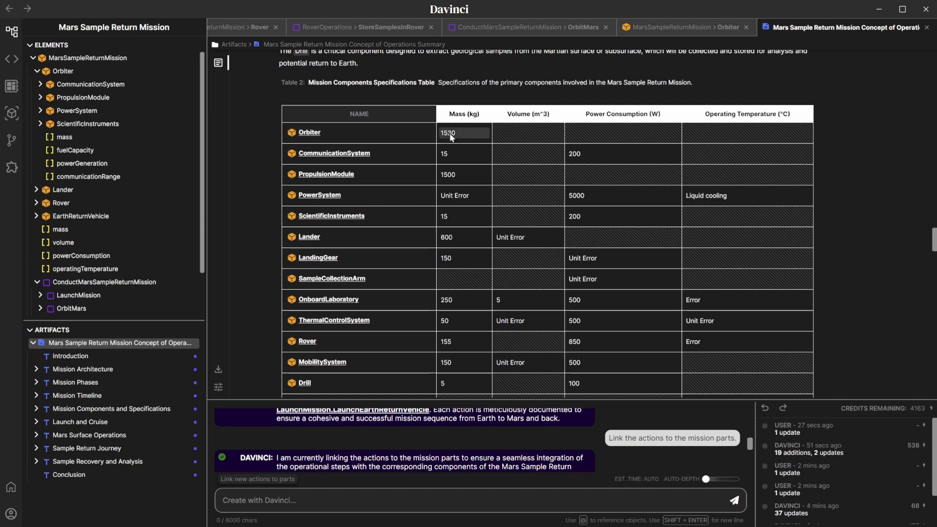
{"action": "scroll", "coordinate": [546, 185], "scroll_direction": "down", "scroll_amount": 5}
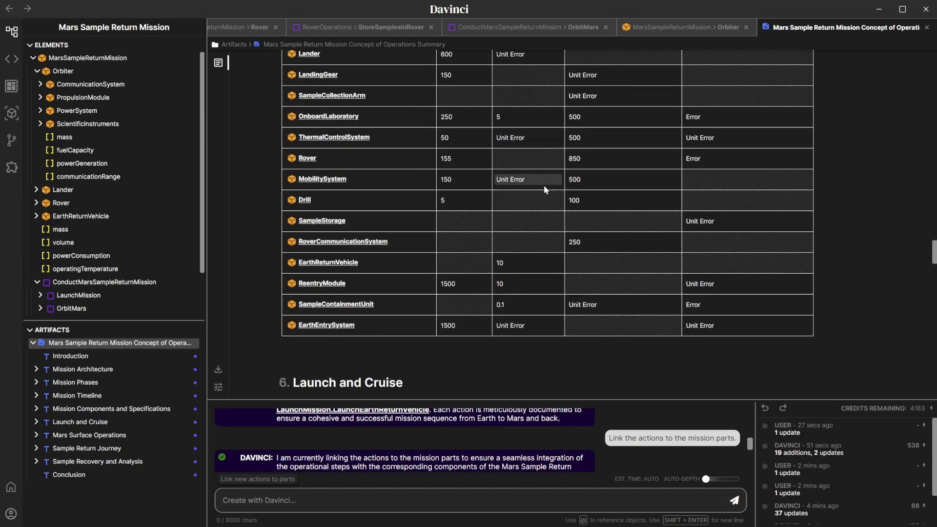
{"action": "scroll", "coordinate": [543, 185], "scroll_direction": "up", "scroll_amount": 6}
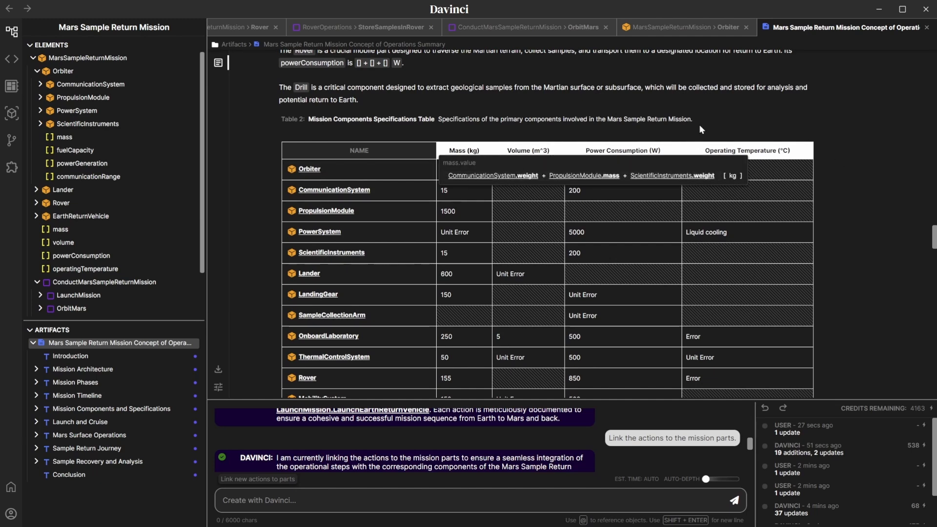
{"action": "scroll", "coordinate": [461, 222], "scroll_direction": "down", "scroll_amount": 15}
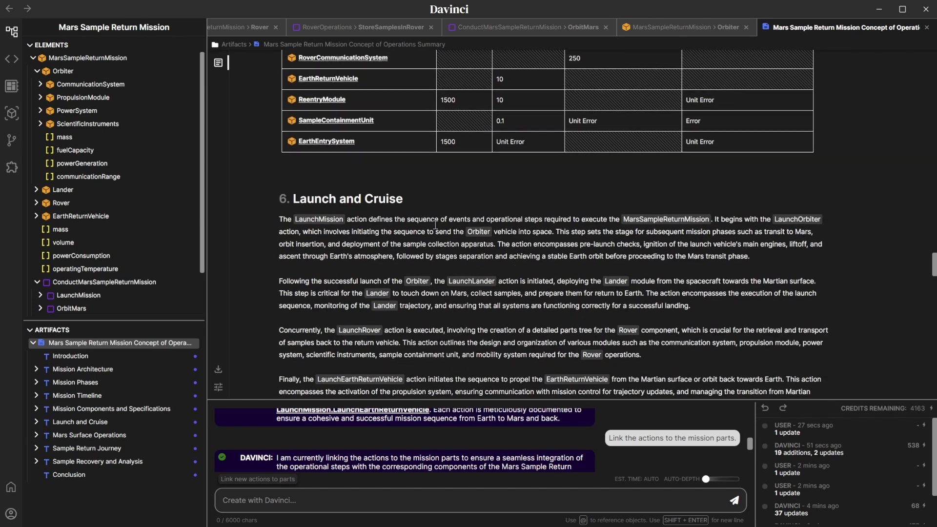
- Read the summary document from Launch and Cruise through Mars Surface Operations and Sample Return Journey to the Conclusion, and return to its Introduction
{"action": "scroll", "coordinate": [270, 193], "scroll_direction": "down", "scroll_amount": 1}
{"action": "scroll", "coordinate": [268, 189], "scroll_direction": "down", "scroll_amount": 8}
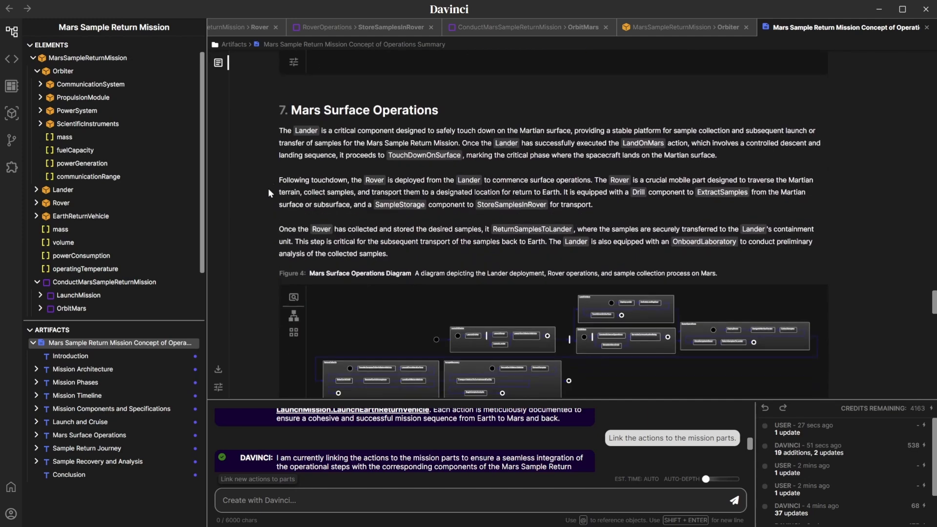
{"action": "scroll", "coordinate": [268, 188], "scroll_direction": "down", "scroll_amount": 10}
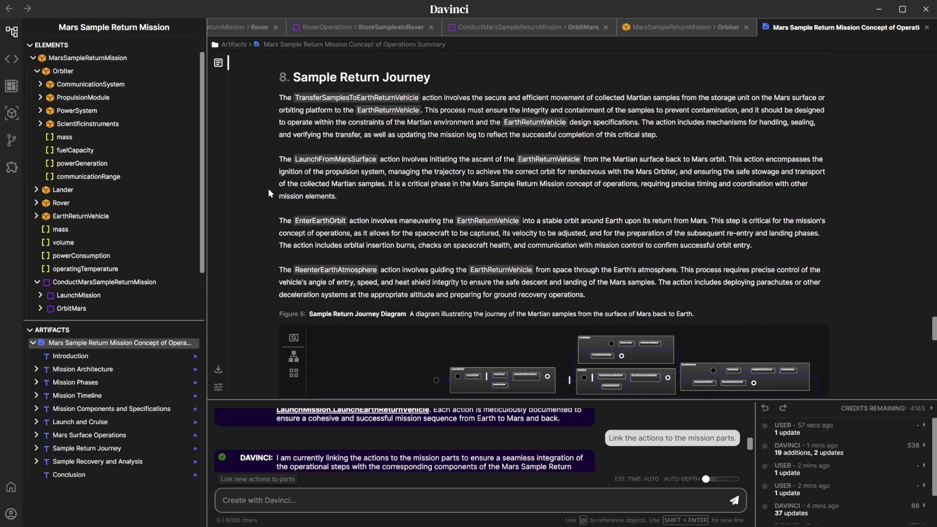
{"action": "scroll", "coordinate": [268, 188], "scroll_direction": "down", "scroll_amount": 10}
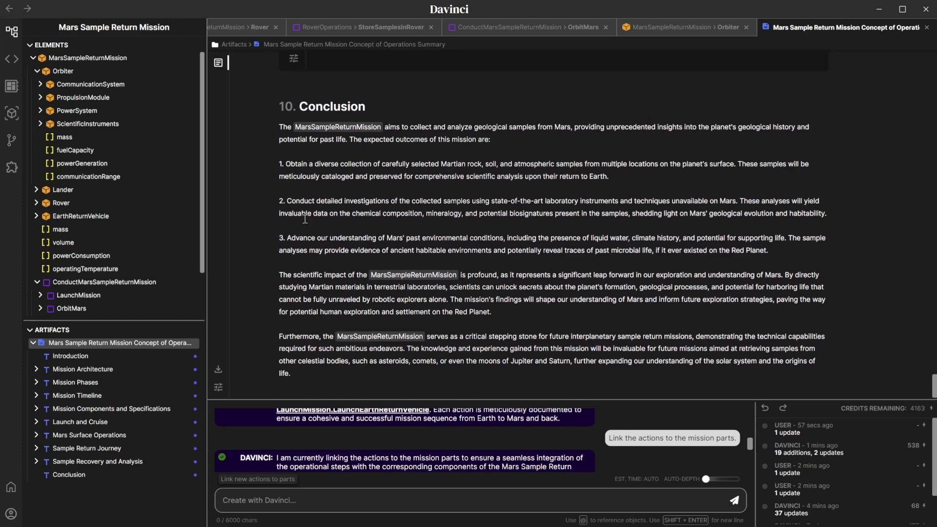
{"action": "scroll", "coordinate": [274, 247], "scroll_direction": "up", "scroll_amount": 20}
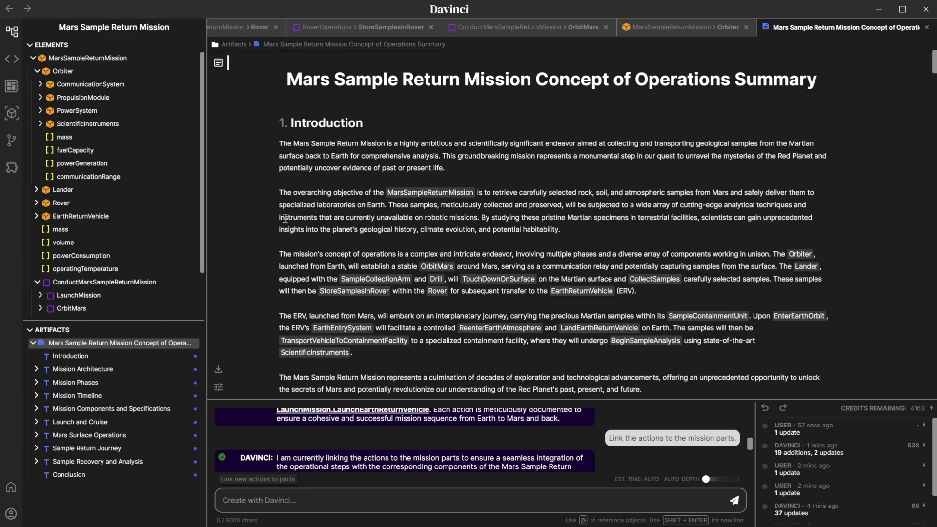
{"action": "scroll", "coordinate": [285, 220], "scroll_direction": "down", "scroll_amount": 3}
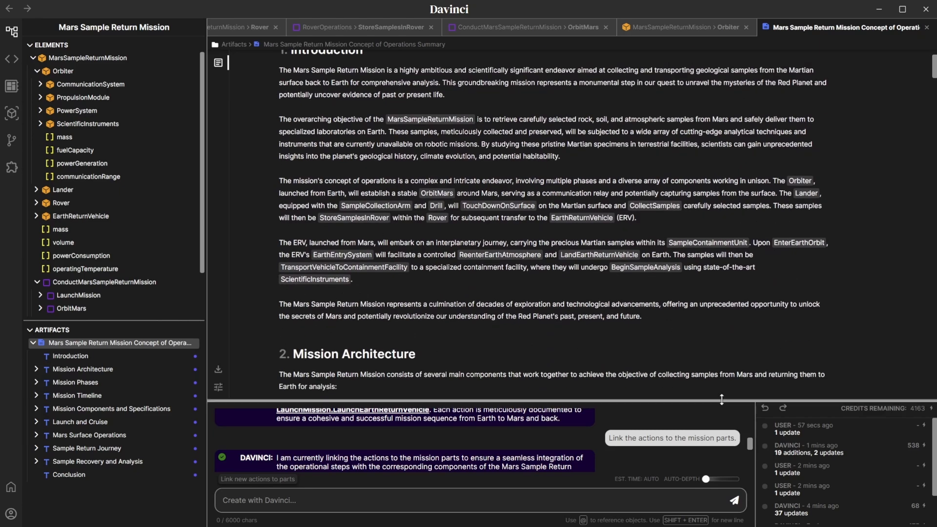
- Enlarge the chat and update history area, return the document to its title, and show Davinci's full reply about the summary document
{"action": "left_click_drag", "start_coordinate": [720, 399], "coordinate": [720, 311]}
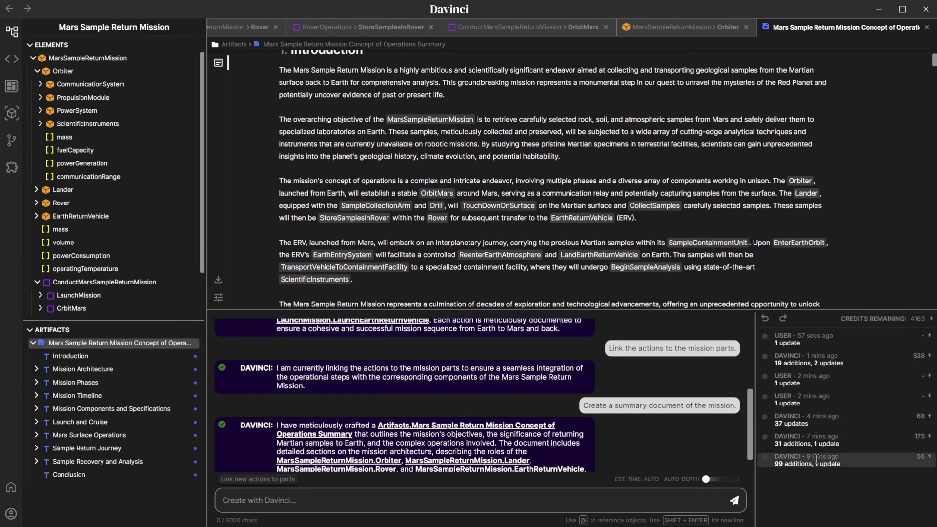
{"action": "scroll", "coordinate": [504, 267], "scroll_direction": "up", "scroll_amount": 3}
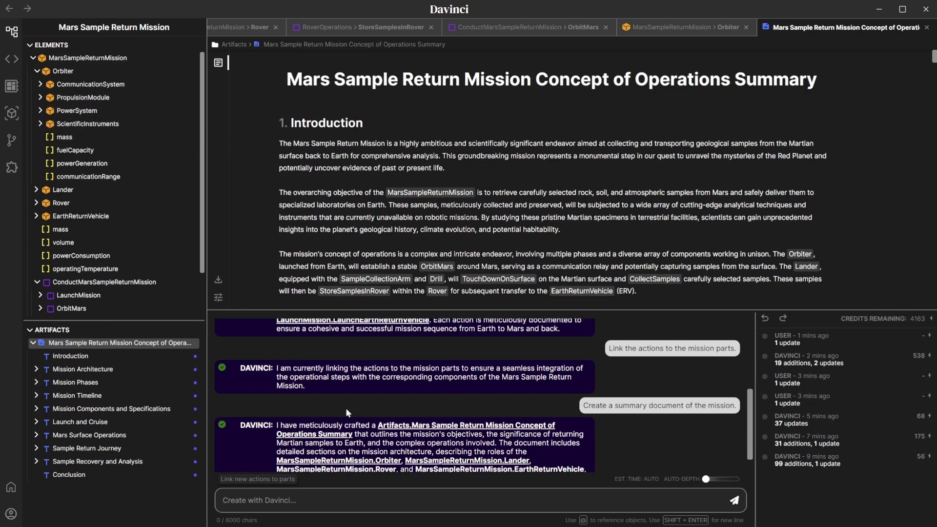
{"action": "scroll", "coordinate": [488, 429], "scroll_direction": "down", "scroll_amount": 1}
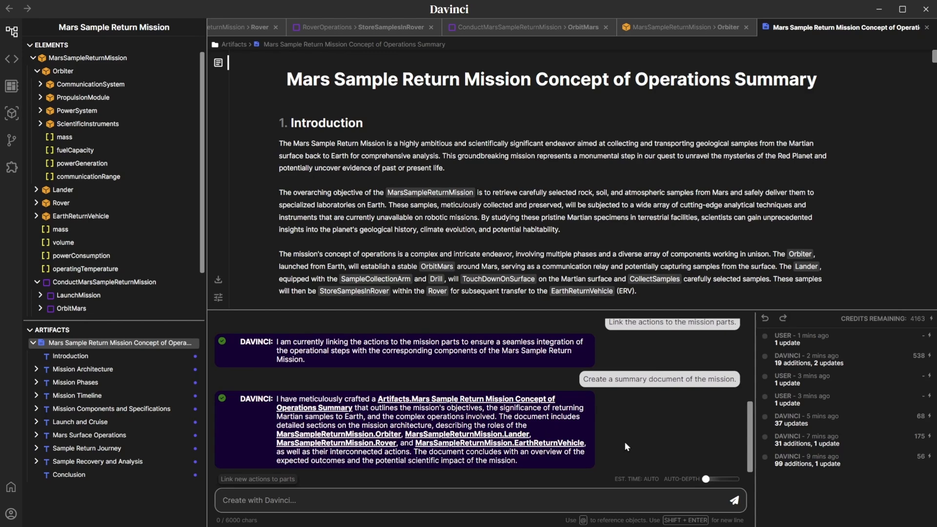